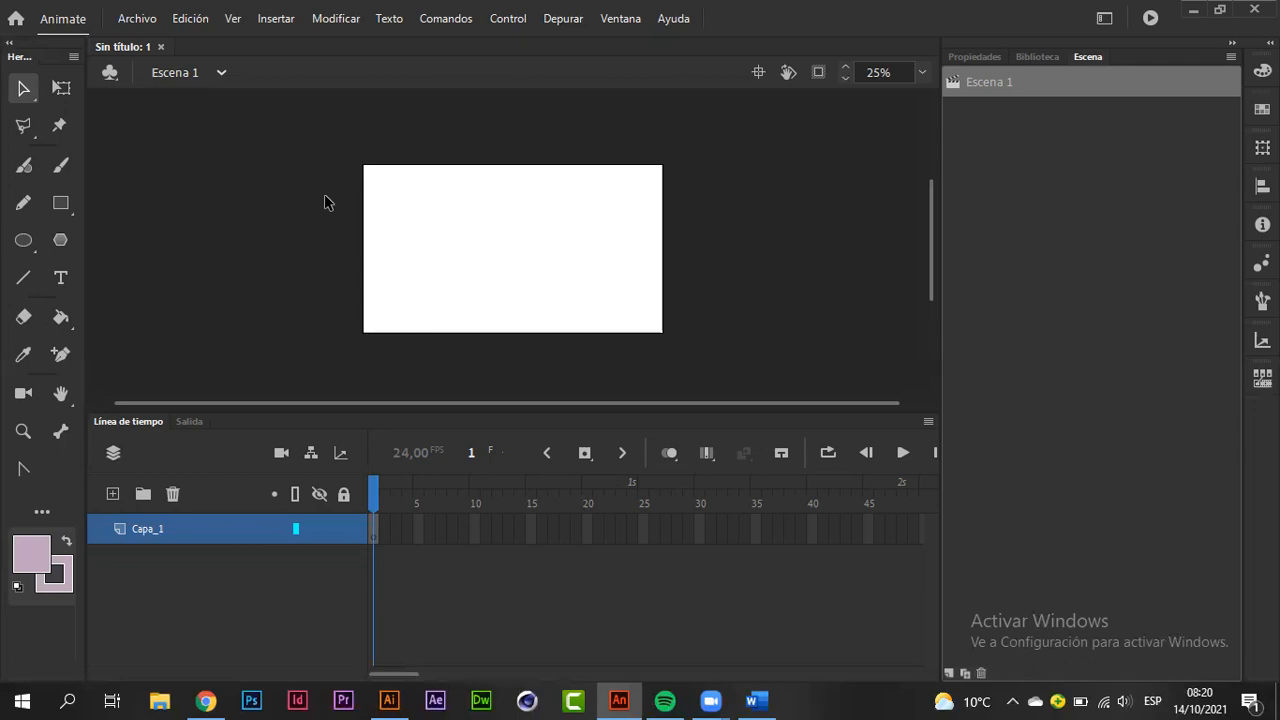
# Step: Open the recent file pulpito.fla and bring the whole octopus scene into view on the stage
pyautogui.click(152, 22)
pyautogui.moveTo(279, 122)
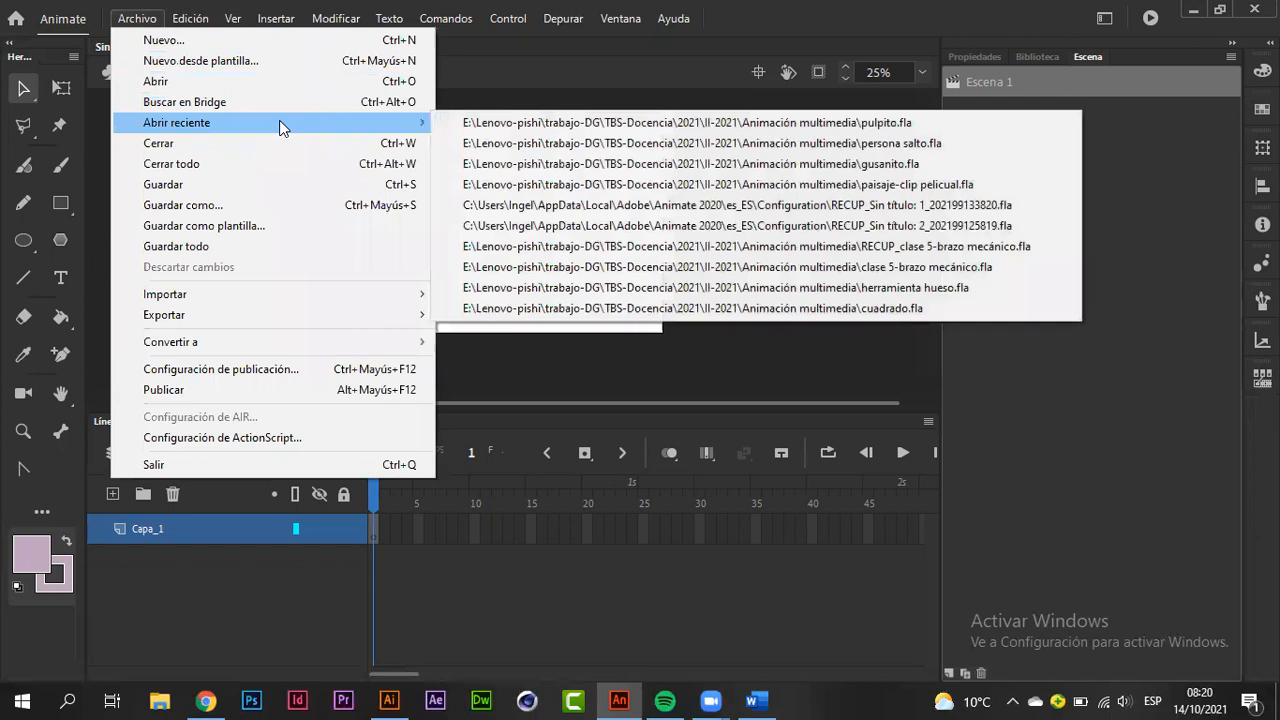
pyautogui.click(601, 123)
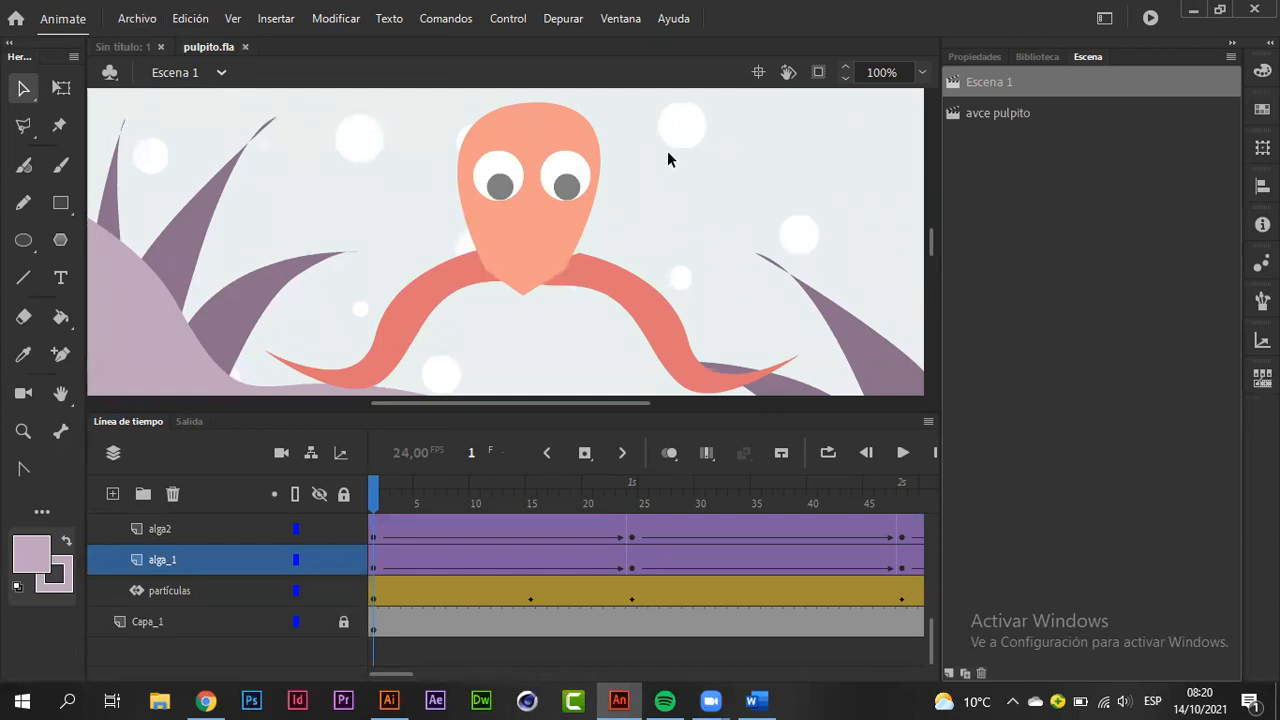
pyautogui.scroll(-5, 667, 150)
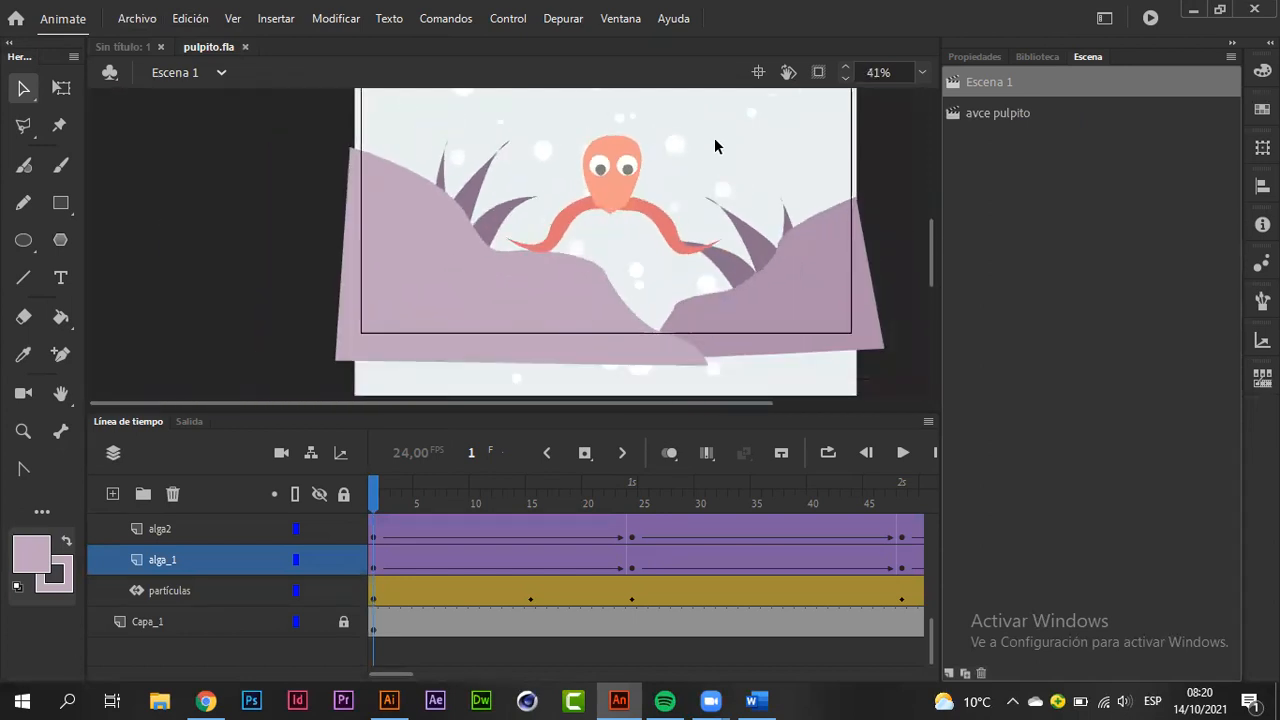
pyautogui.moveTo(808, 153); pyautogui.dragTo(774, 193)
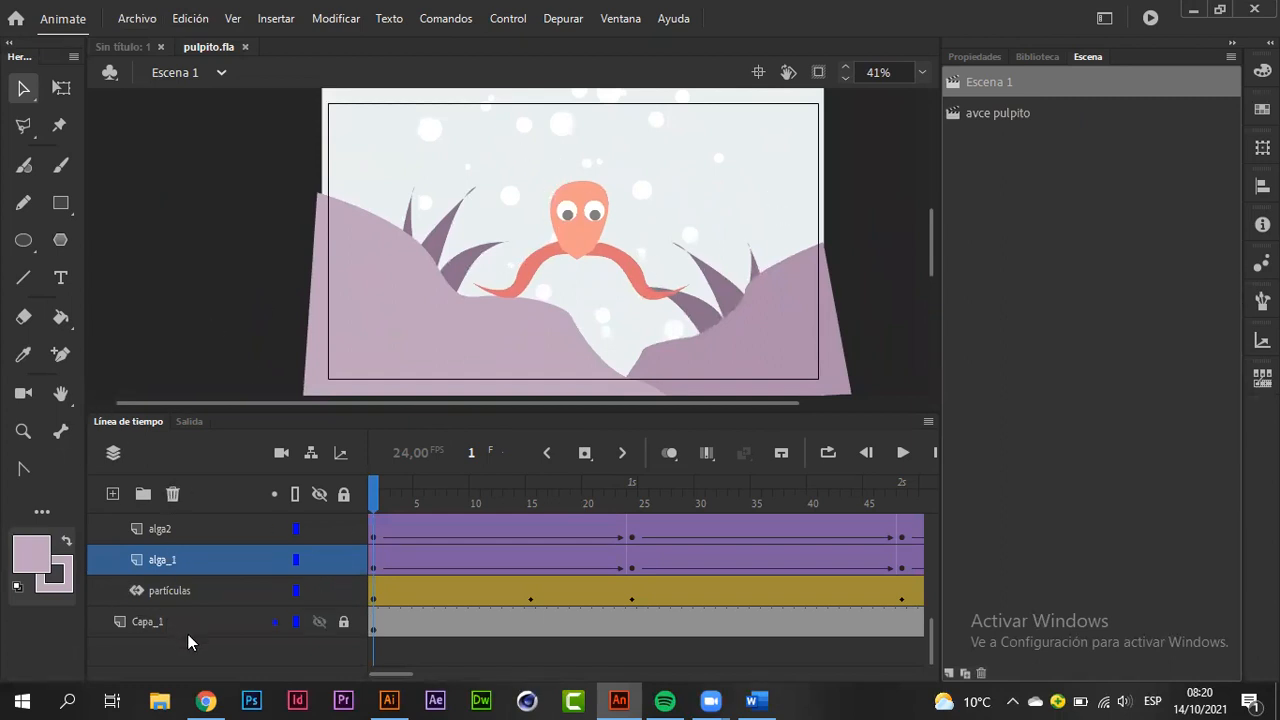
# Step: Collapse the entorno and Carpeta_2 layer folders in the timeline
pyautogui.scroll(5, 191, 585)
pyautogui.scroll(-3, 191, 585)
pyautogui.scroll(1, 95, 566)
pyautogui.click(102, 558)
pyautogui.scroll(2, 102, 565)
pyautogui.scroll(1, 102, 565)
pyautogui.click(102, 558)
pyautogui.scroll(3, 102, 560)
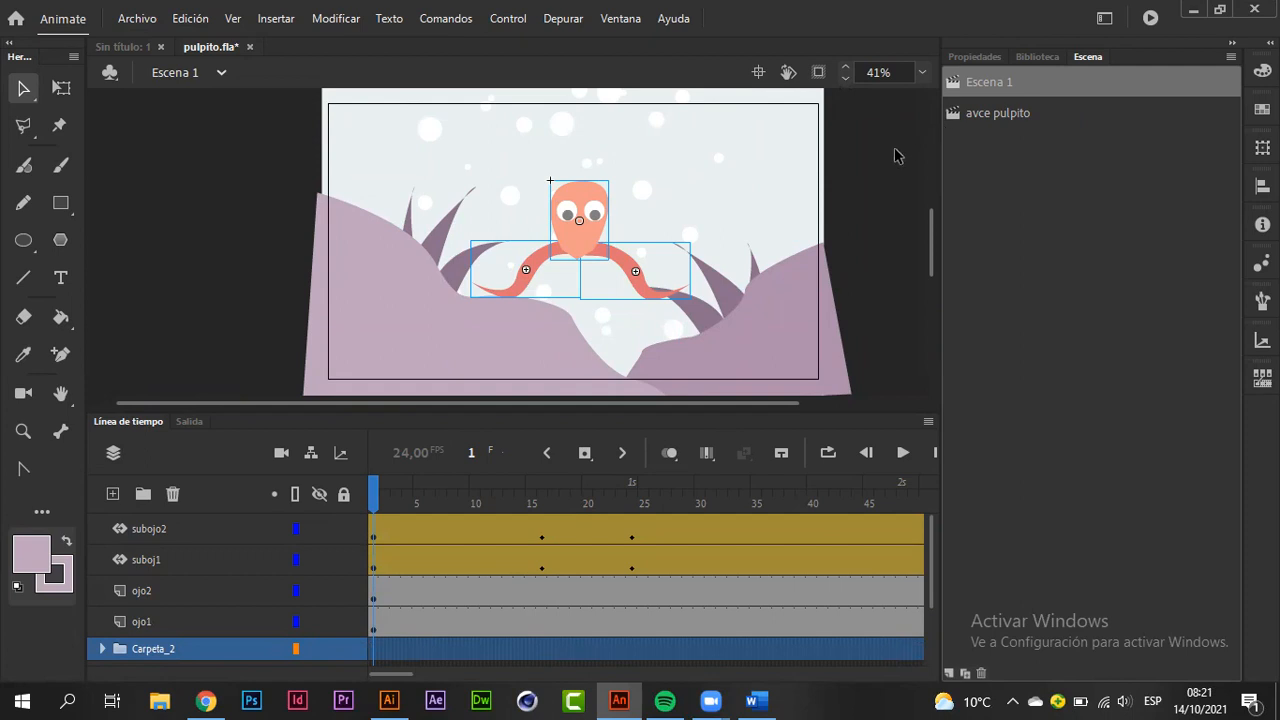
# Step: Review the octopus layers, starting with subojo2, and add a camera layer to Escena 1
pyautogui.click(210, 529)
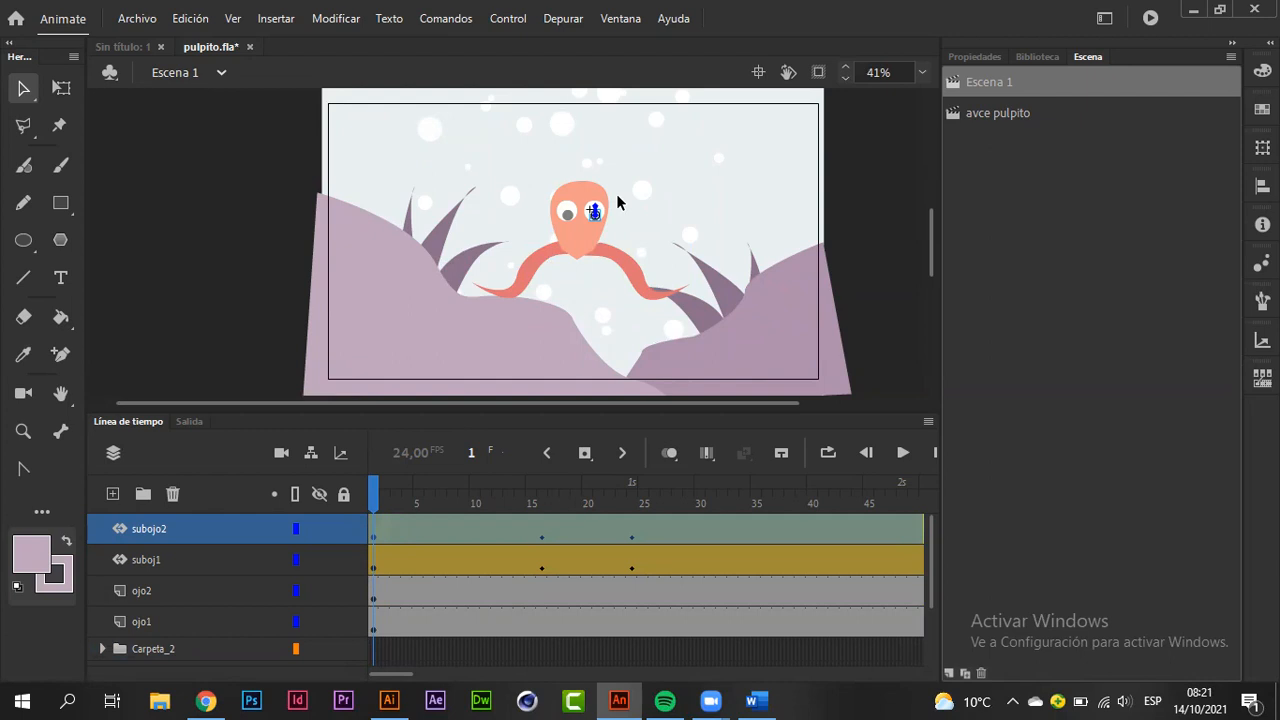
pyautogui.scroll(-2, 232, 551)
pyautogui.scroll(1, 232, 551)
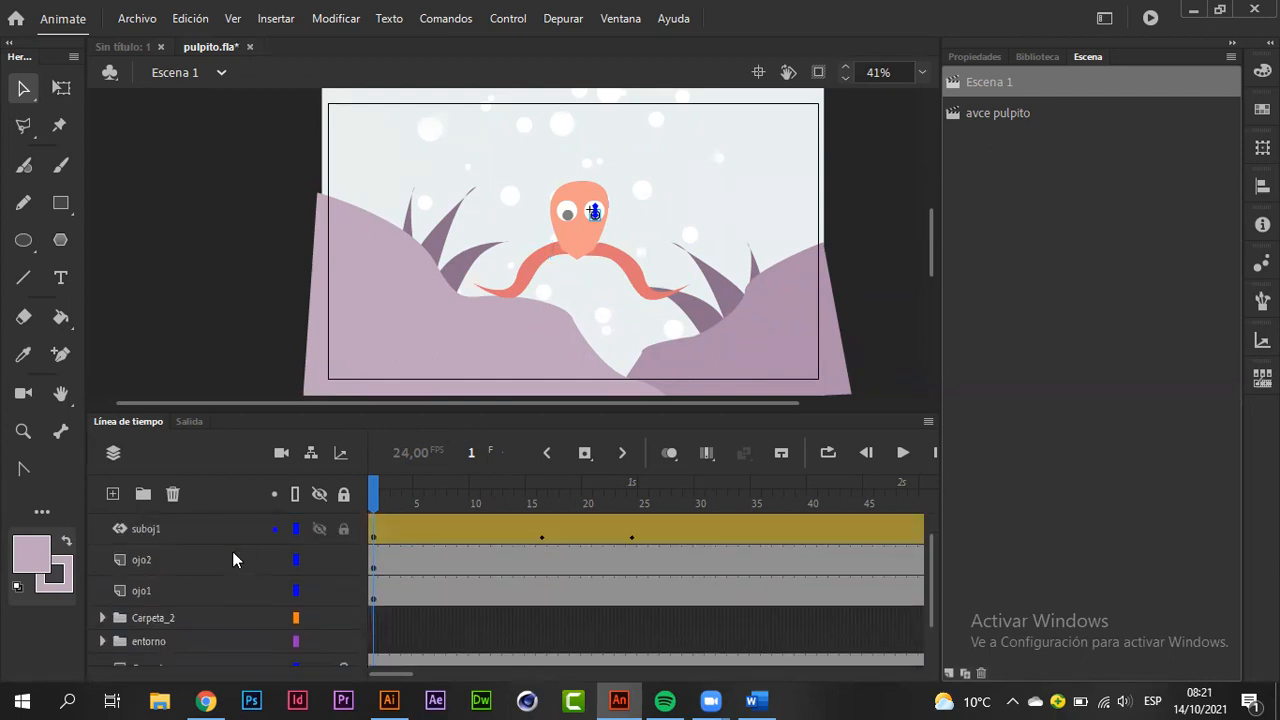
pyautogui.scroll(-2, 232, 551)
pyautogui.scroll(3, 232, 551)
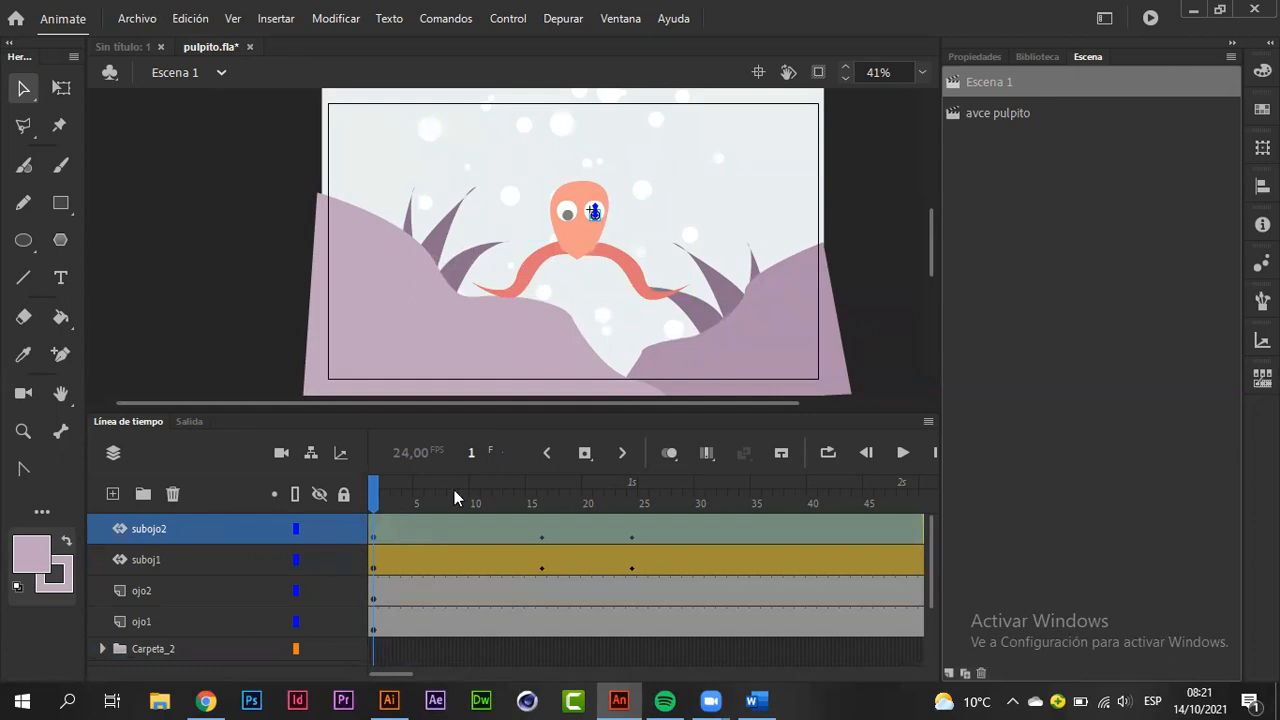
pyautogui.moveTo(373, 493); pyautogui.dragTo(293, 532)
pyautogui.click(281, 455)
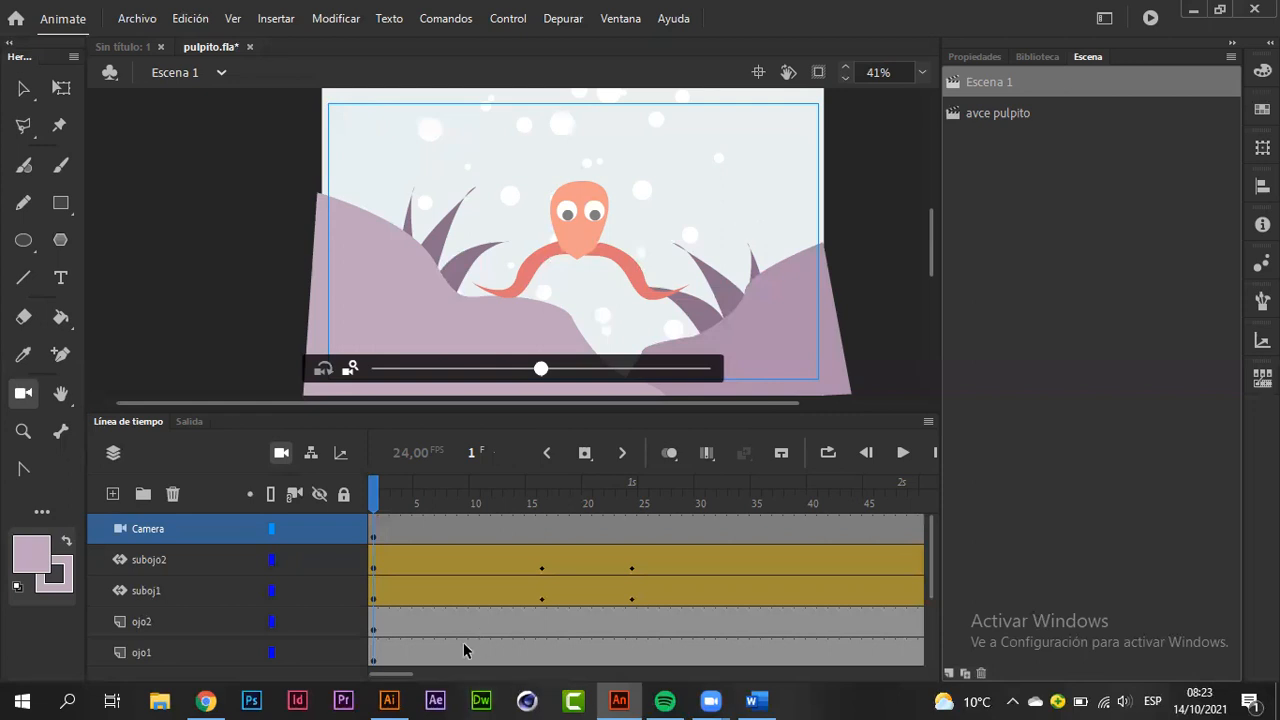
pyautogui.hscroll(5, 463, 642)
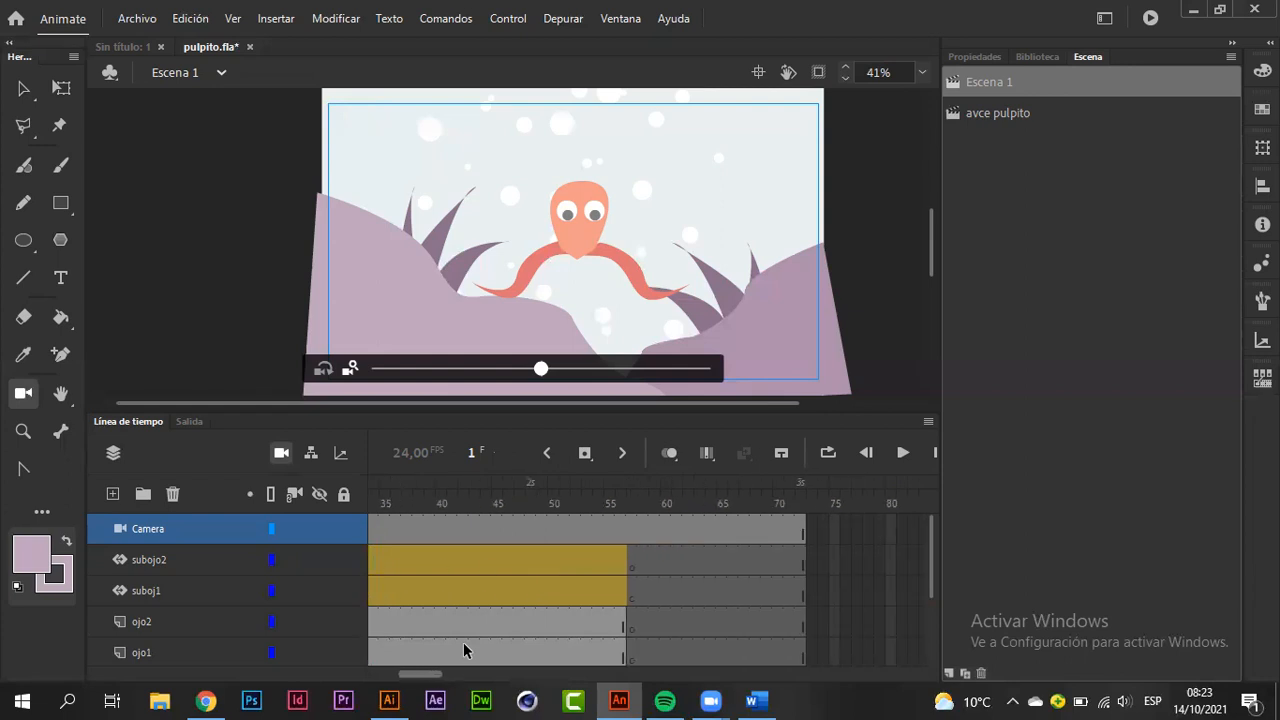
pyautogui.hscroll(-5, 463, 642)
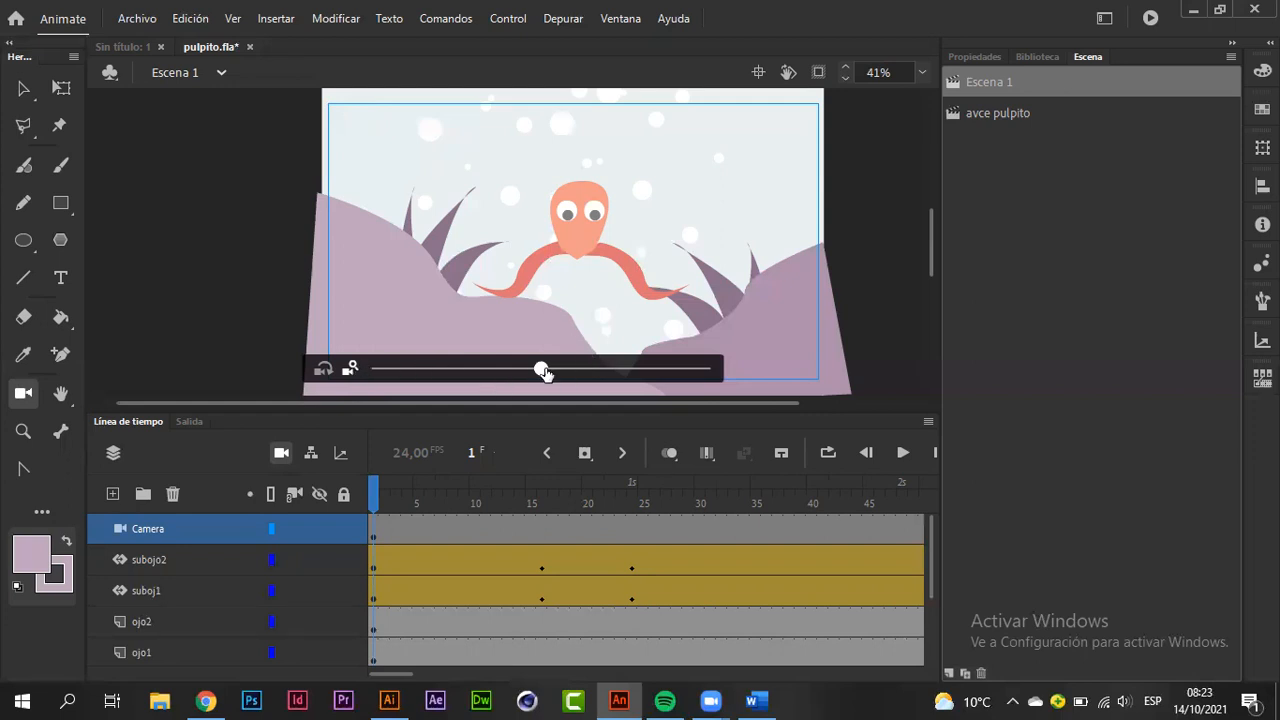
# Step: Try the camera's zoom and movement, leaving nearly the whole octopus scene framed and shifted slightly down
pyautogui.moveTo(544, 372); pyautogui.dragTo(627, 374)
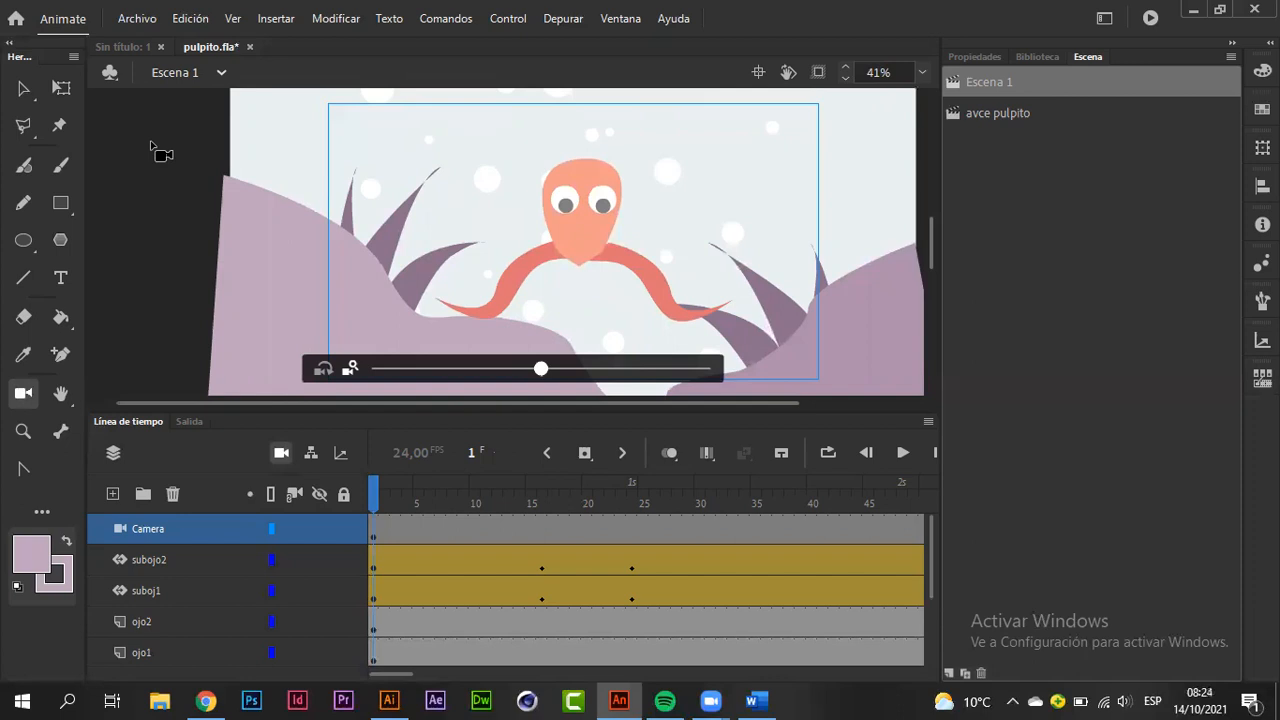
pyautogui.moveTo(540, 369); pyautogui.dragTo(486, 376)
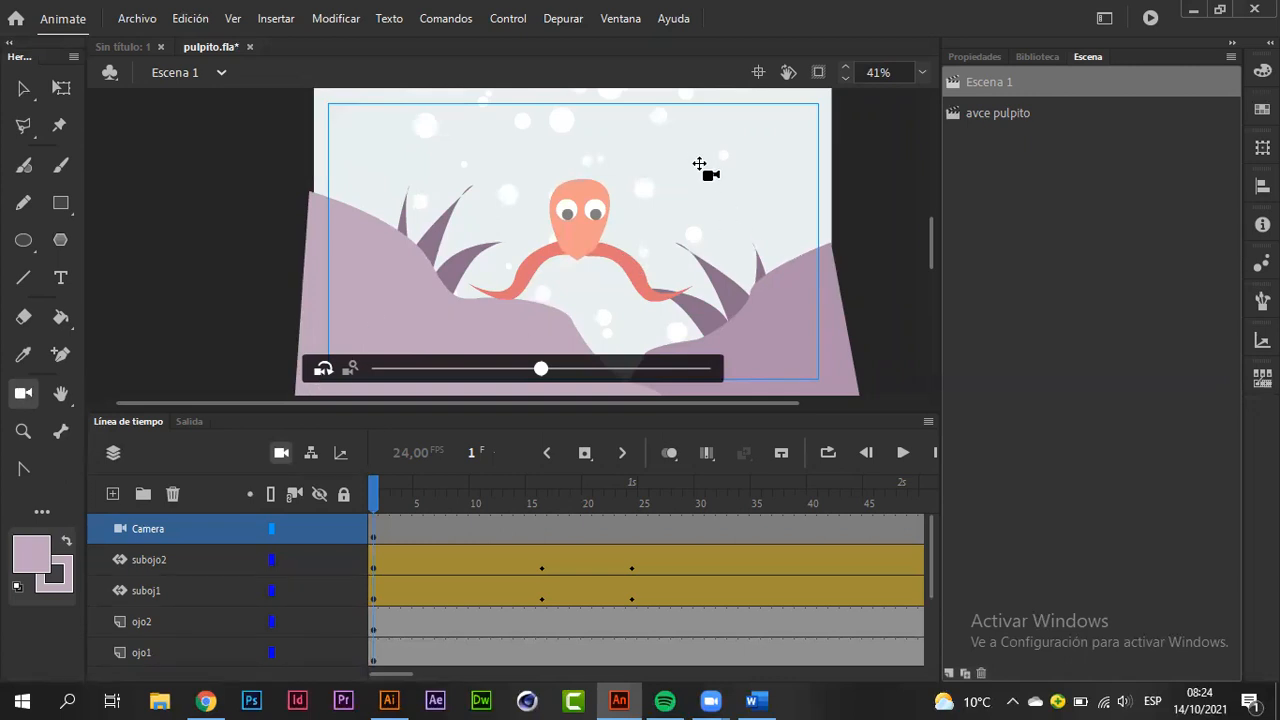
pyautogui.moveTo(766, 170); pyautogui.dragTo(769, 274)
pyautogui.moveTo(786, 170); pyautogui.dragTo(562, 180)
pyautogui.moveTo(541, 369)
pyautogui.mouseDown()
pyautogui.moveTo(664, 365)
pyautogui.moveTo(518, 378)
pyautogui.mouseUp()
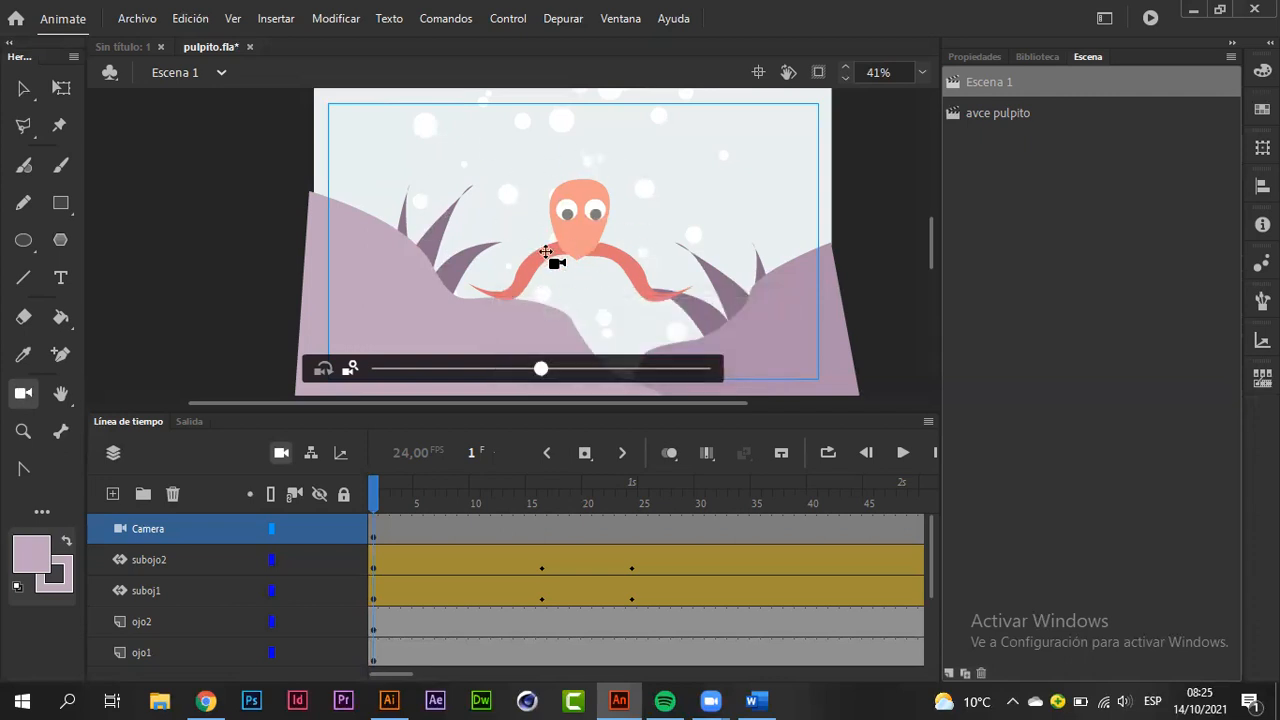
pyautogui.moveTo(508, 226)
pyautogui.mouseDown()
pyautogui.moveTo(571, 226)
pyautogui.moveTo(532, 226)
pyautogui.moveTo(557, 234)
pyautogui.moveTo(667, 217)
pyautogui.moveTo(414, 223)
pyautogui.moveTo(566, 229)
pyautogui.moveTo(506, 231)
pyautogui.moveTo(520, 297)
pyautogui.moveTo(523, 109)
pyautogui.moveTo(504, 207)
pyautogui.mouseUp()
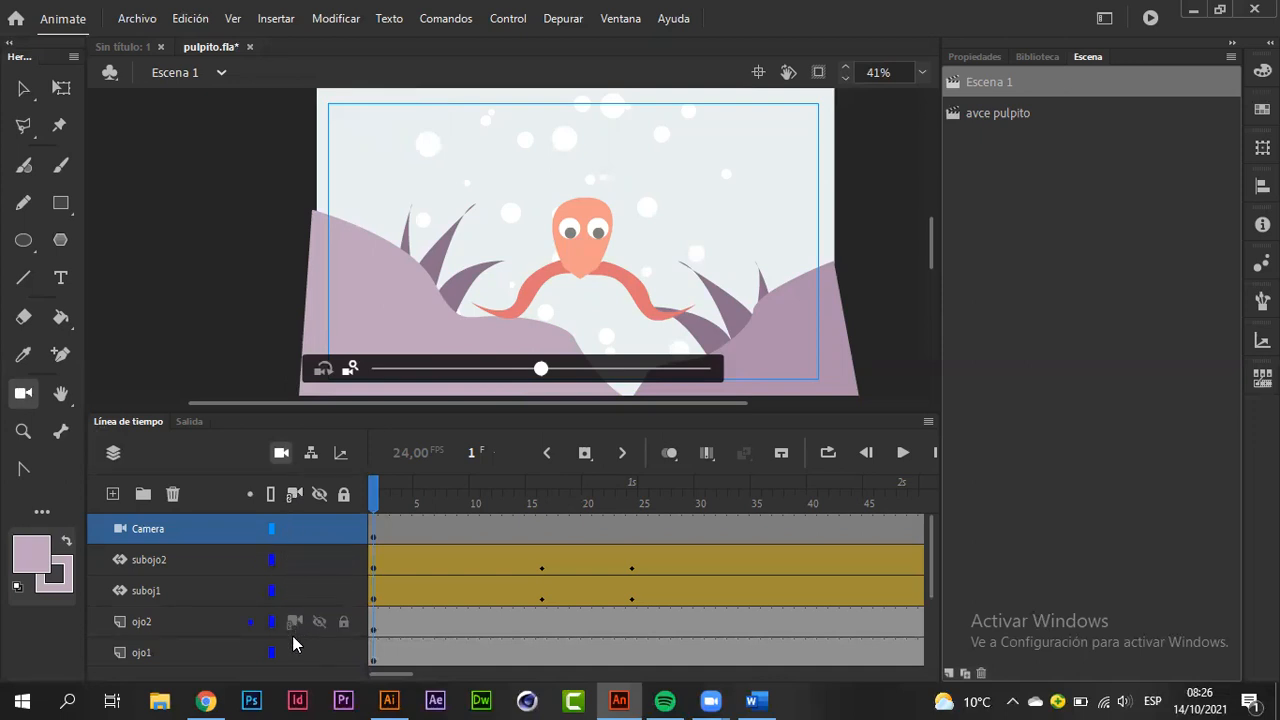
# Step: Attach all layers to the camera at once and test a camera adjustment
pyautogui.scroll(-3, 292, 645)
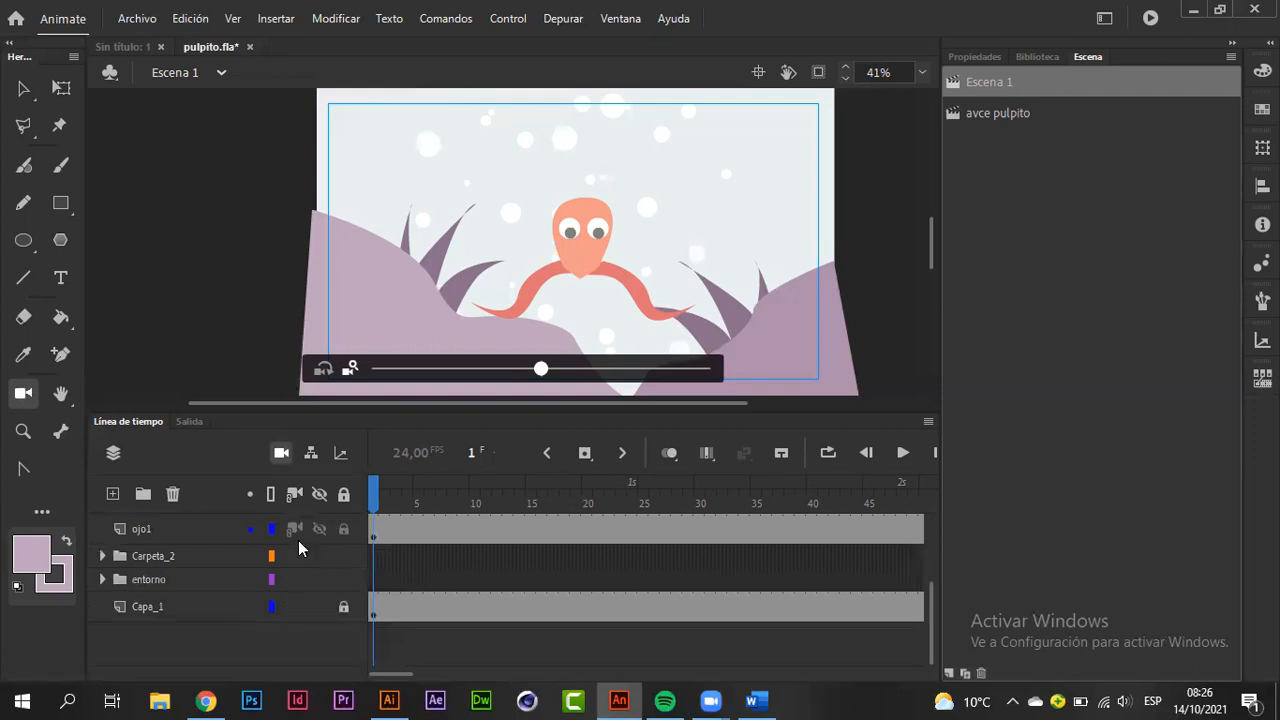
pyautogui.scroll(3, 289, 600)
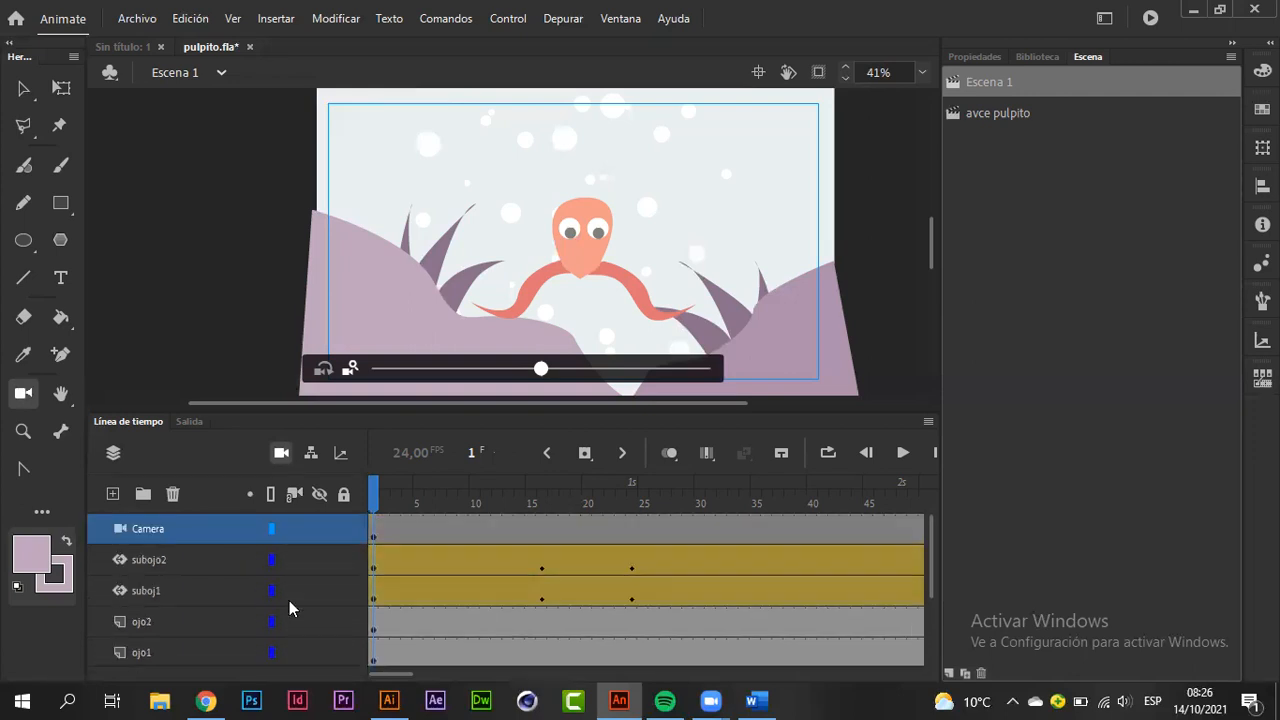
pyautogui.click(295, 494)
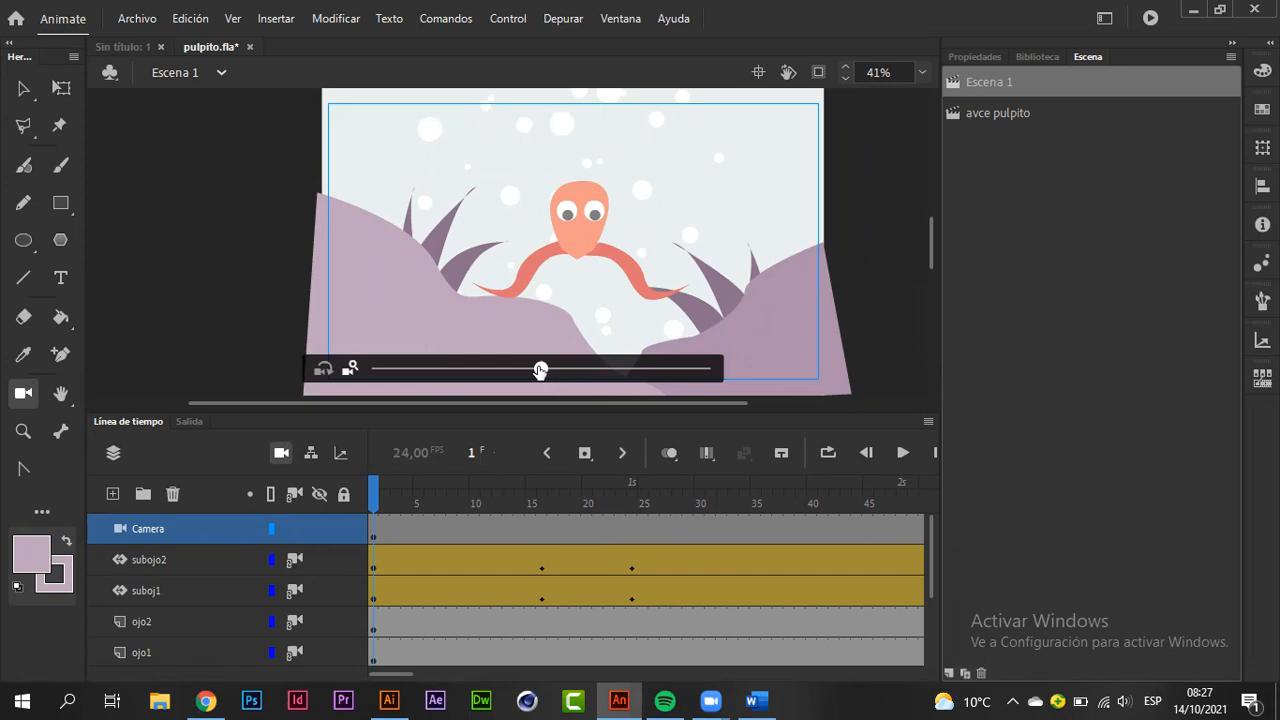
pyautogui.moveTo(540, 370)
pyautogui.mouseDown()
pyautogui.moveTo(626, 368)
pyautogui.moveTo(466, 368)
pyautogui.moveTo(552, 380)
pyautogui.mouseUp()
# Step: Detach the subojo2, suboj1, ojo2 and ojo1 layers and the Carpeta_2 folder from the camera
pyautogui.click(293, 562)
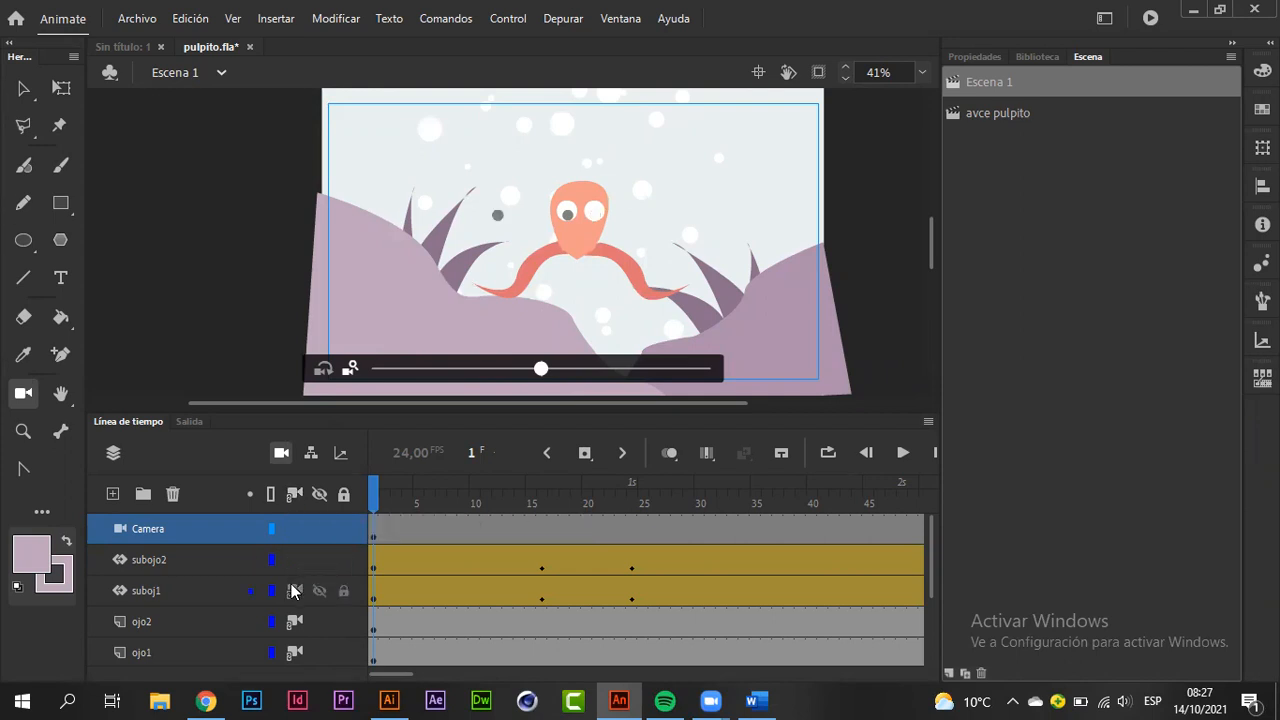
pyautogui.click(292, 592)
pyautogui.click(294, 624)
pyautogui.click(294, 652)
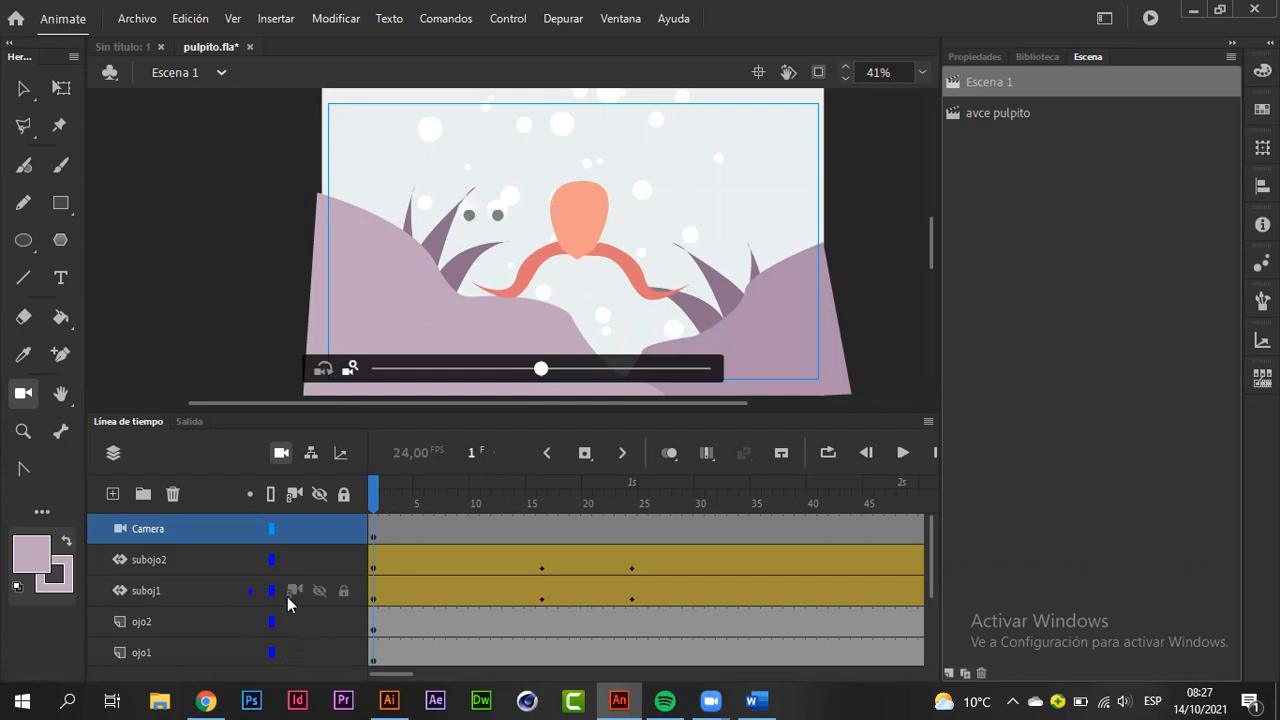
pyautogui.scroll(-3, 289, 600)
pyautogui.click(295, 557)
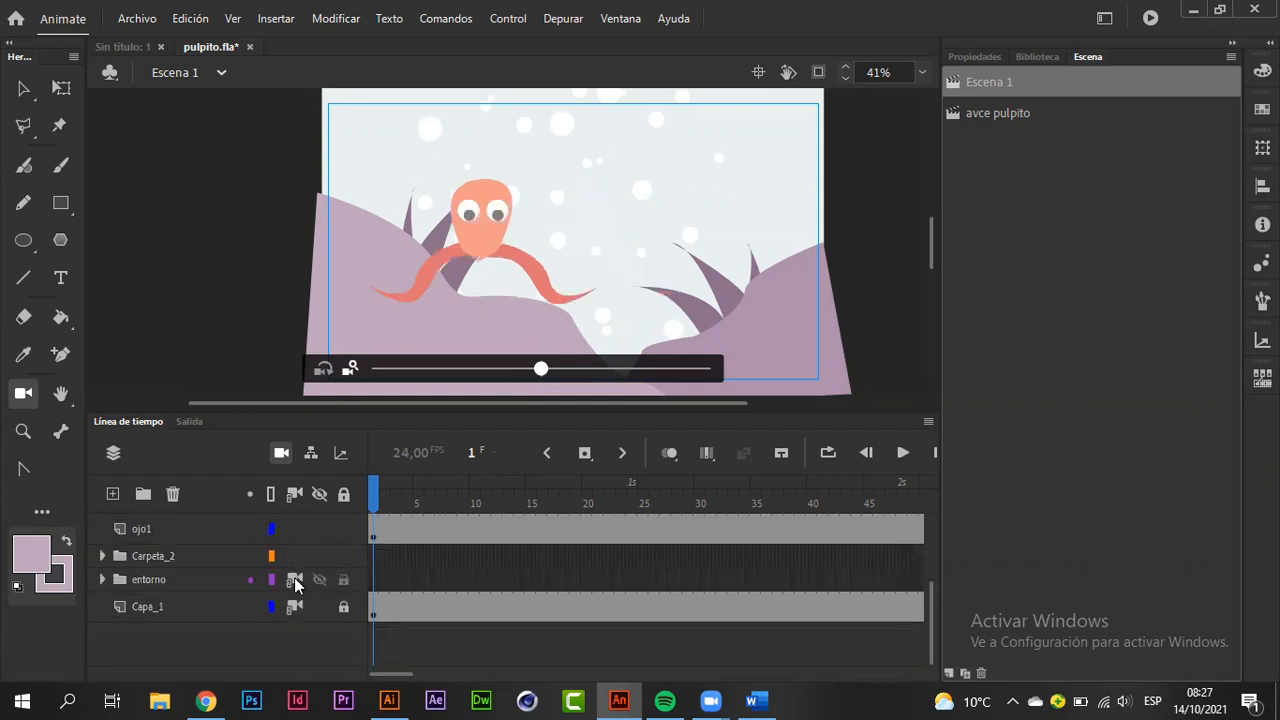
# Step: Undo the individual layer detachments, the test camera adjustment and the attachment of all layers to the camera
pyautogui.hotkey('ctrl', 'z')
pyautogui.hotkey('ctrl', 'z')
pyautogui.hotkey('ctrl', 'z')
pyautogui.hotkey('ctrl', 'z')
pyautogui.hotkey('ctrl', 'z')
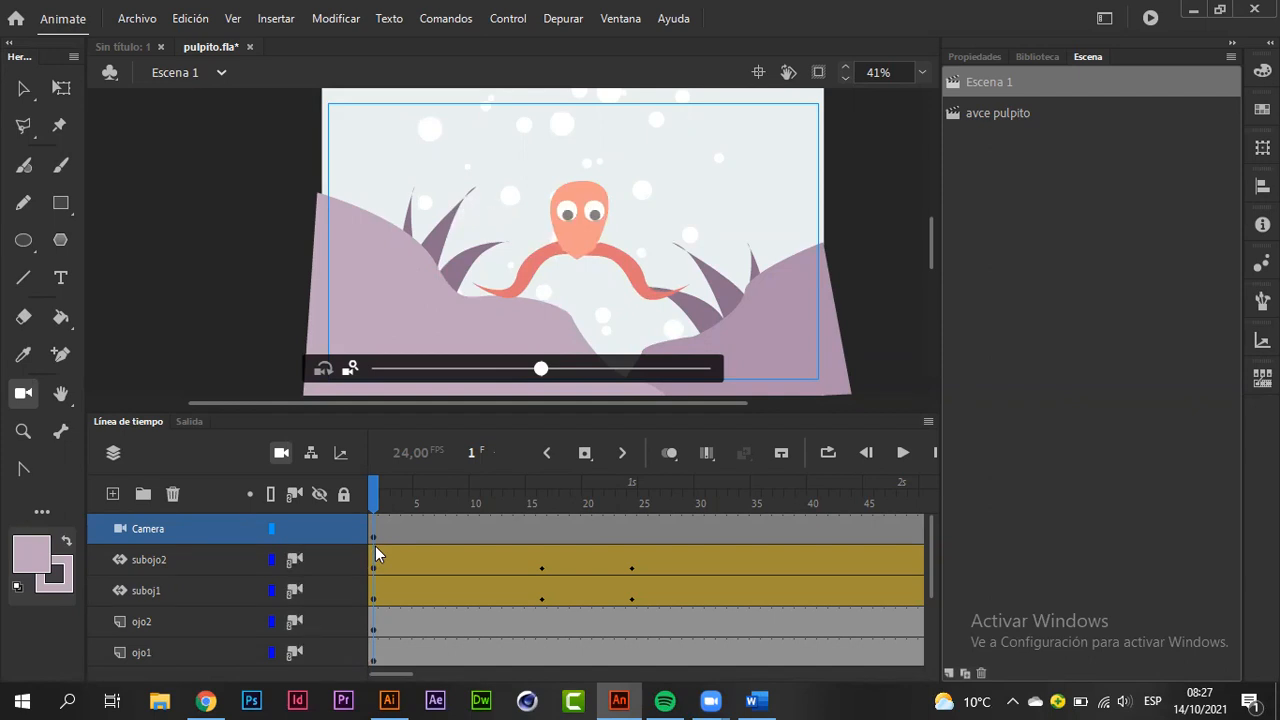
pyautogui.hotkey('ctrl', 'z')
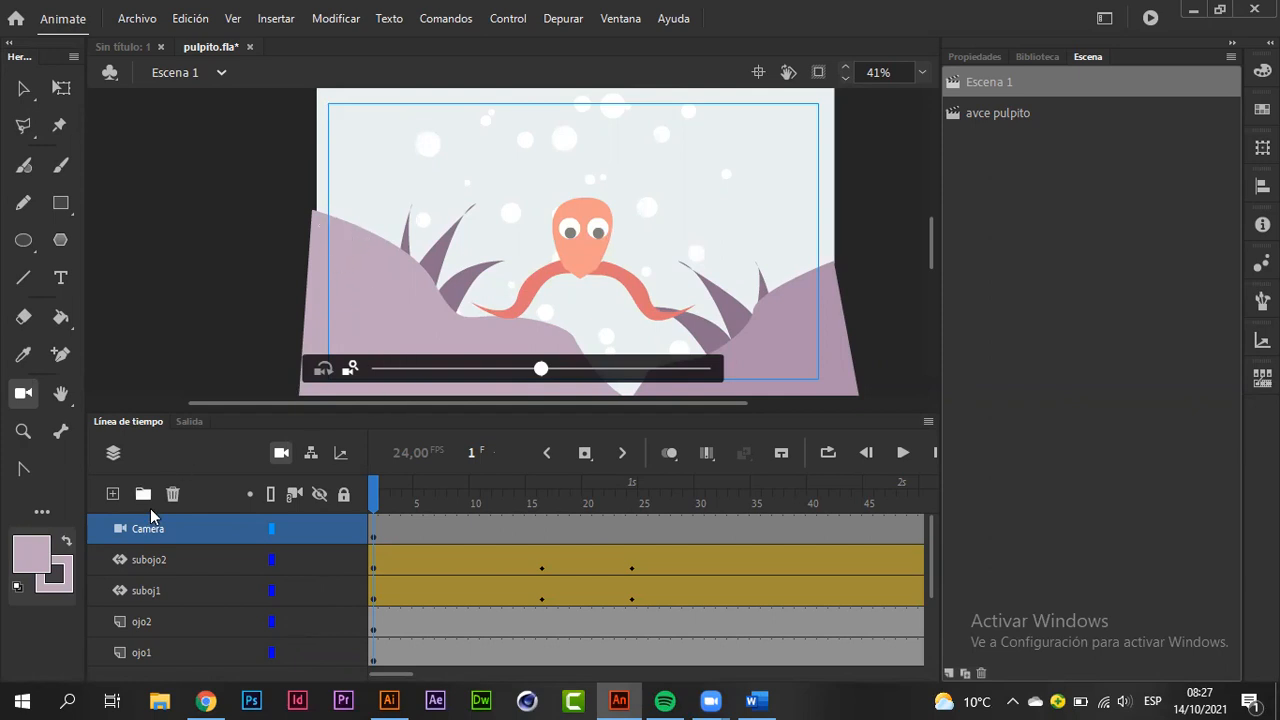
# Step: Use the Selection tool to inspect the suboj1, entorno and Capa_1 layers, and expand entorno to examine roca2
pyautogui.click(24, 89)
pyautogui.click(175, 586)
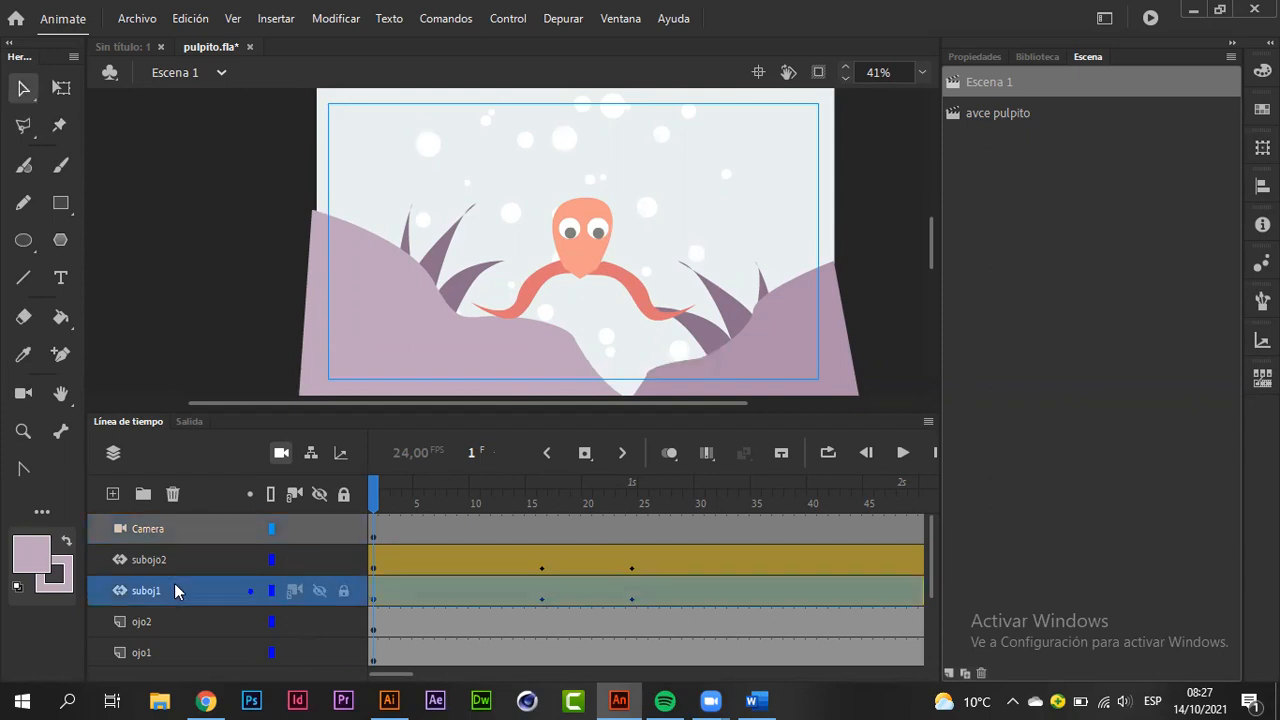
pyautogui.scroll(-3, 174, 583)
pyautogui.click(174, 583)
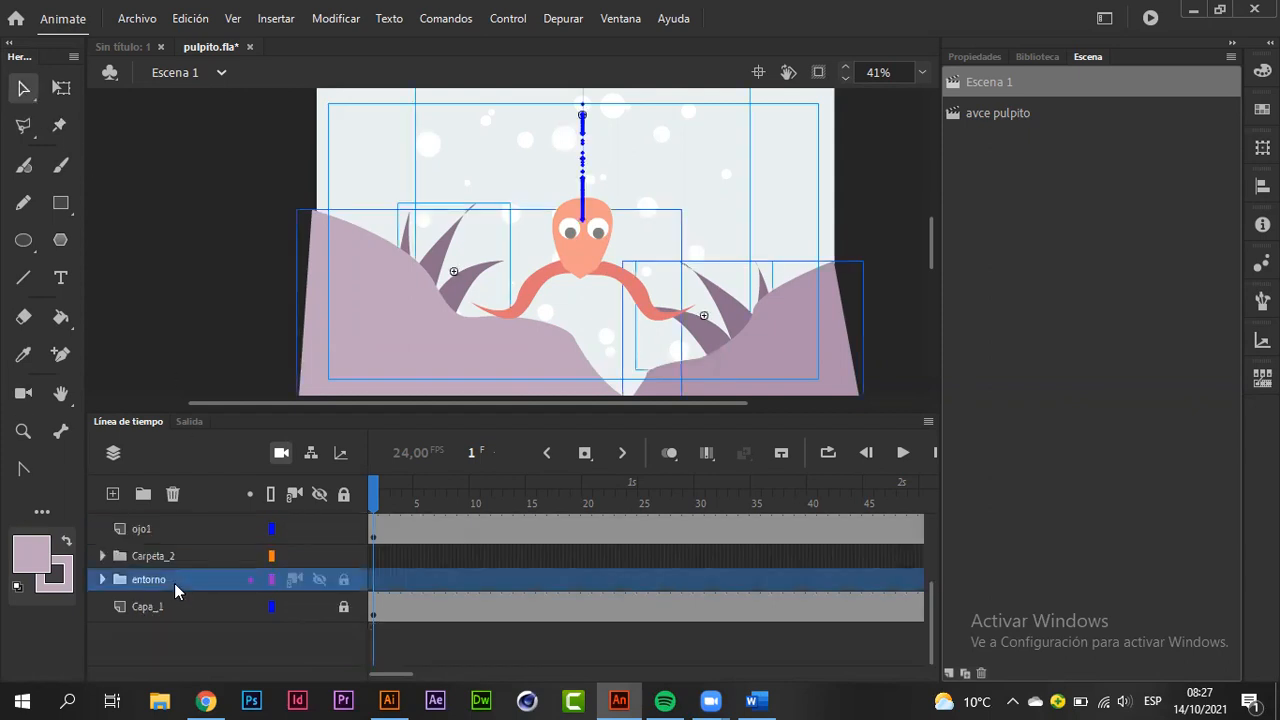
pyautogui.click(174, 606)
pyautogui.click(172, 581)
pyautogui.click(102, 578)
pyautogui.click(174, 614)
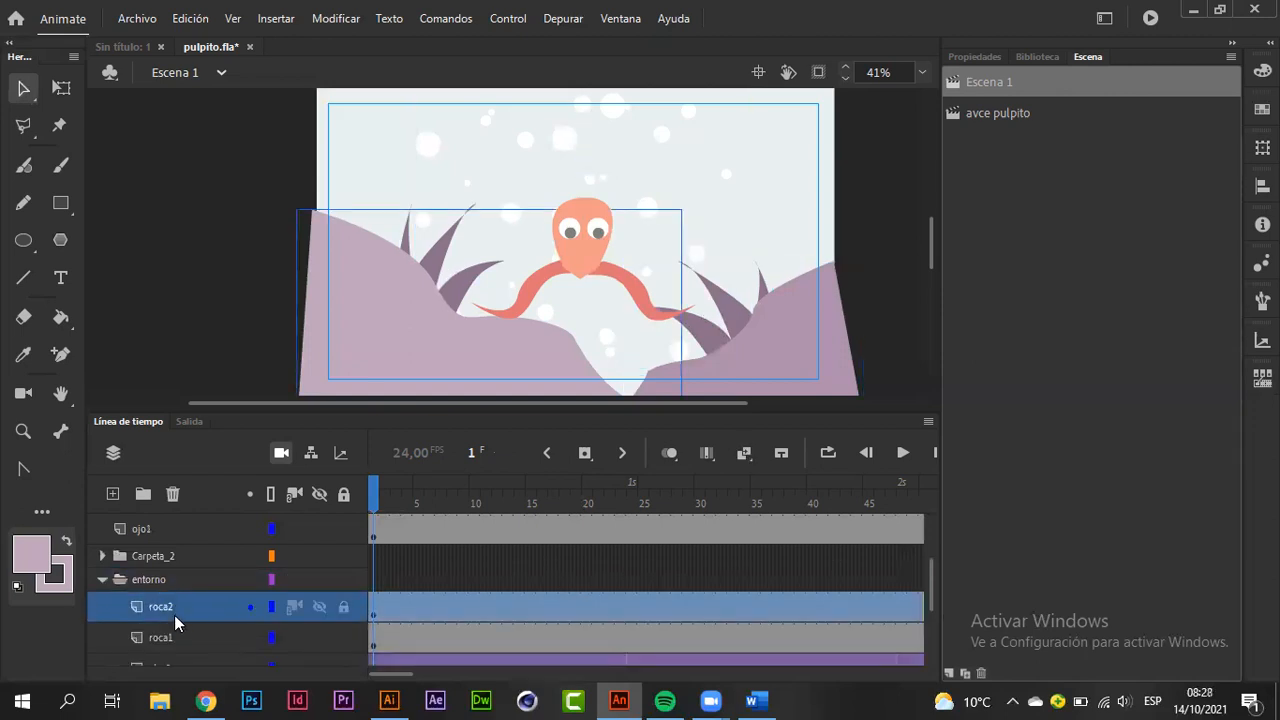
pyautogui.scroll(2, 174, 615)
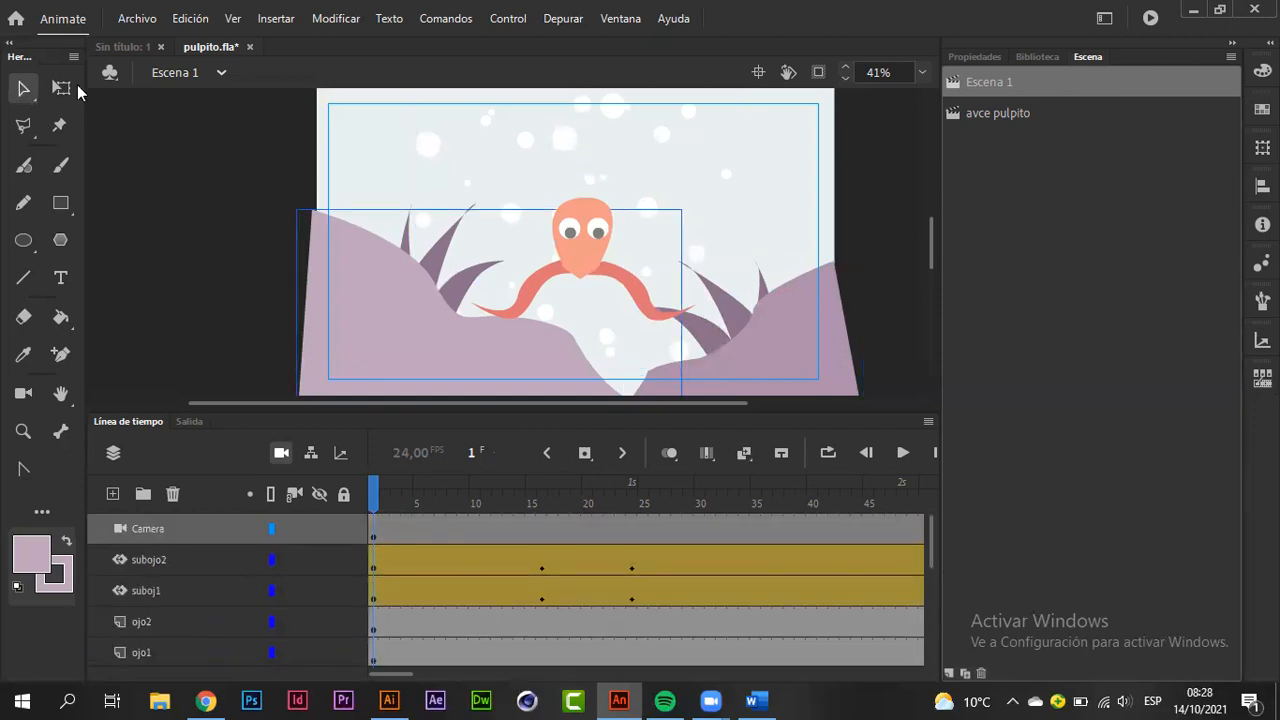
# Step: Select the Camera layer, then check which layers hold the octopus's tentacles and head and the right-hand seaweed
pyautogui.click(199, 530)
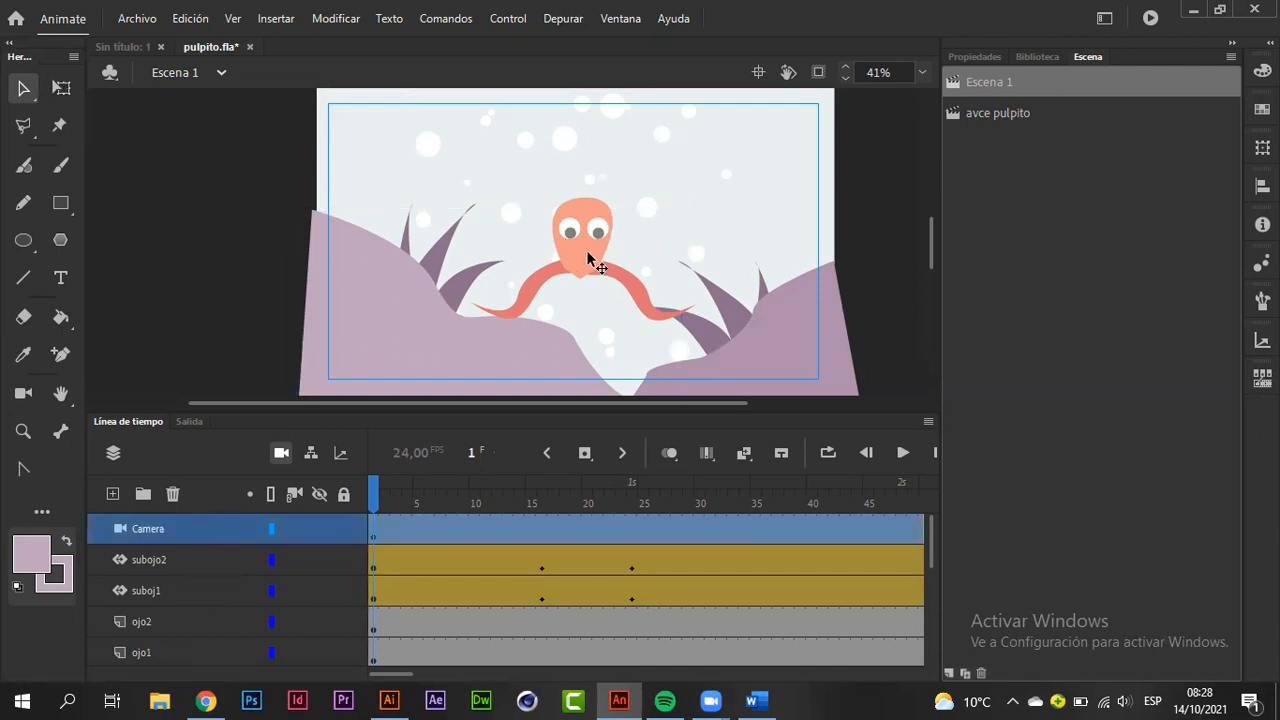
pyautogui.click(530, 290)
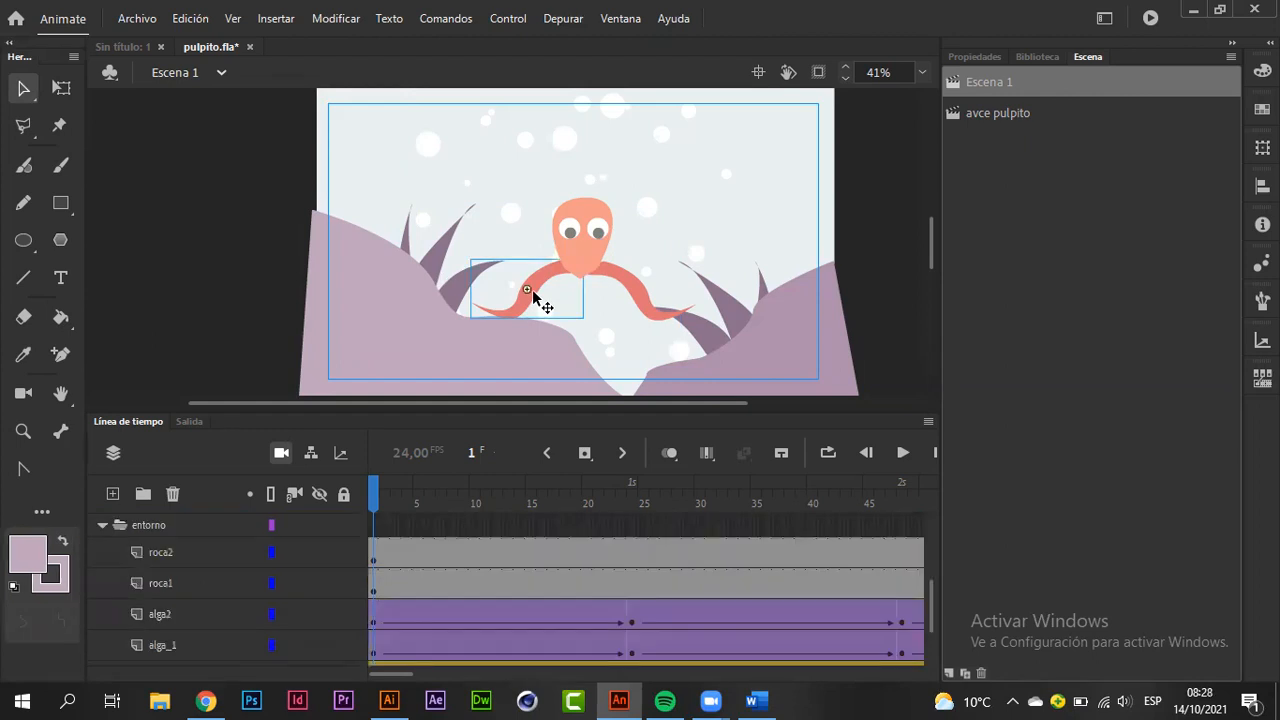
pyautogui.click(603, 262)
pyautogui.click(642, 292)
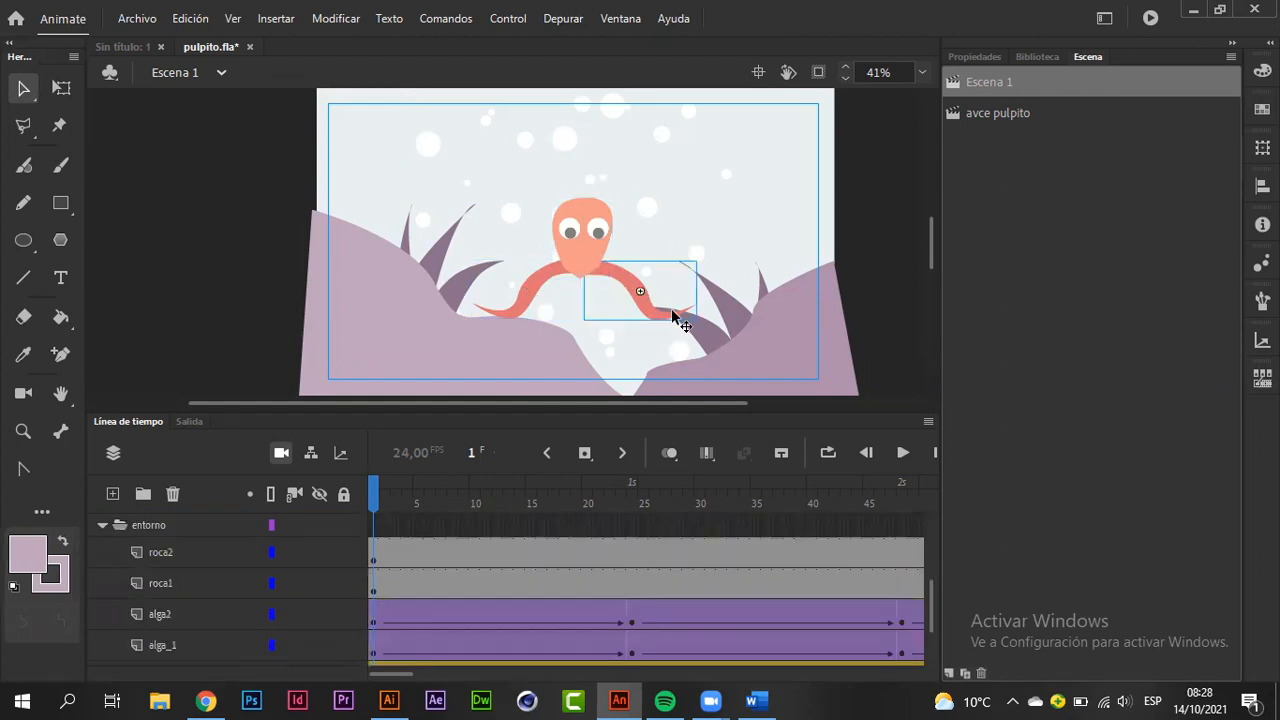
pyautogui.click(697, 338)
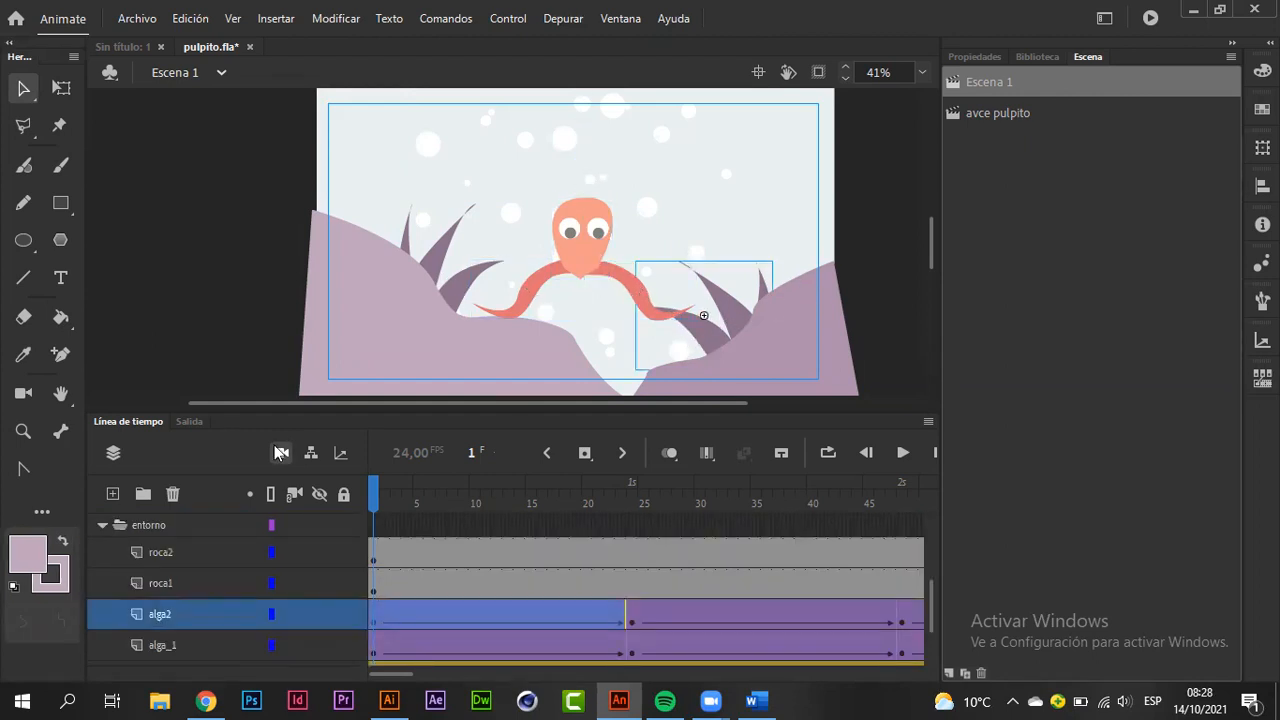
pyautogui.scroll(5, 237, 561)
# Step: Try panning the camera sideways across the scene with the Camera tool, then undo the camera movement
pyautogui.click(171, 527)
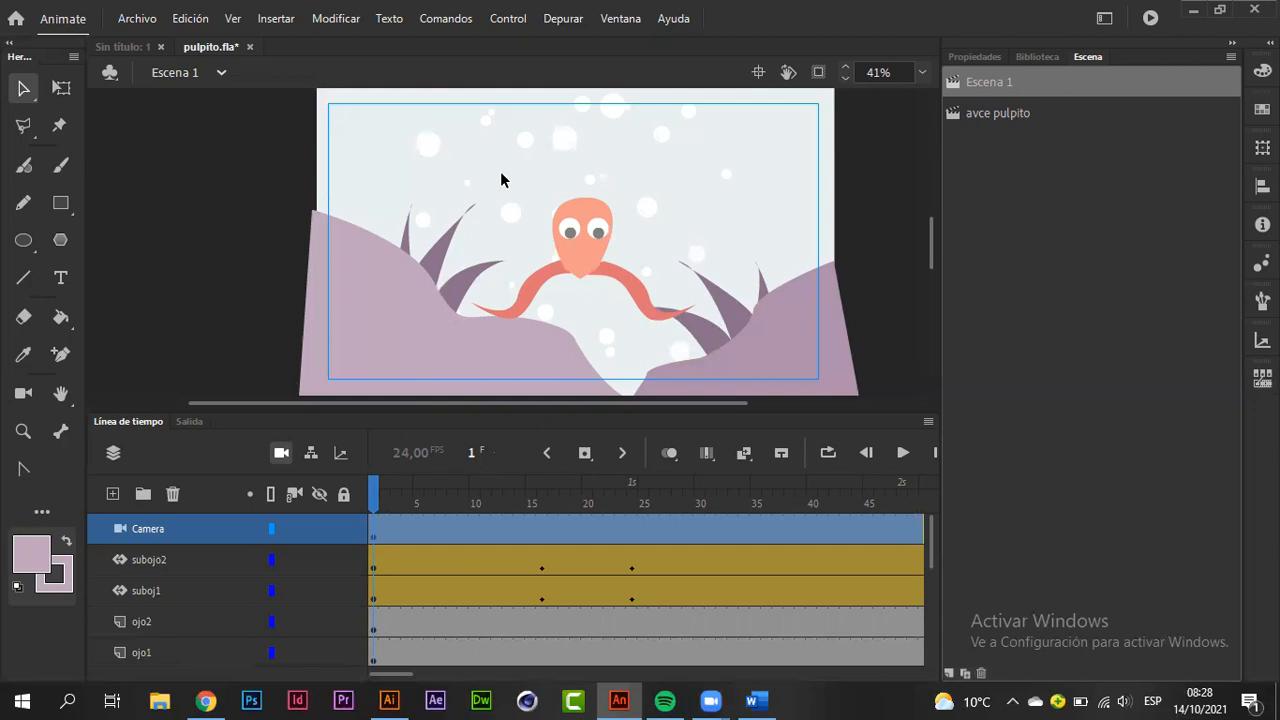
pyautogui.click(15, 393)
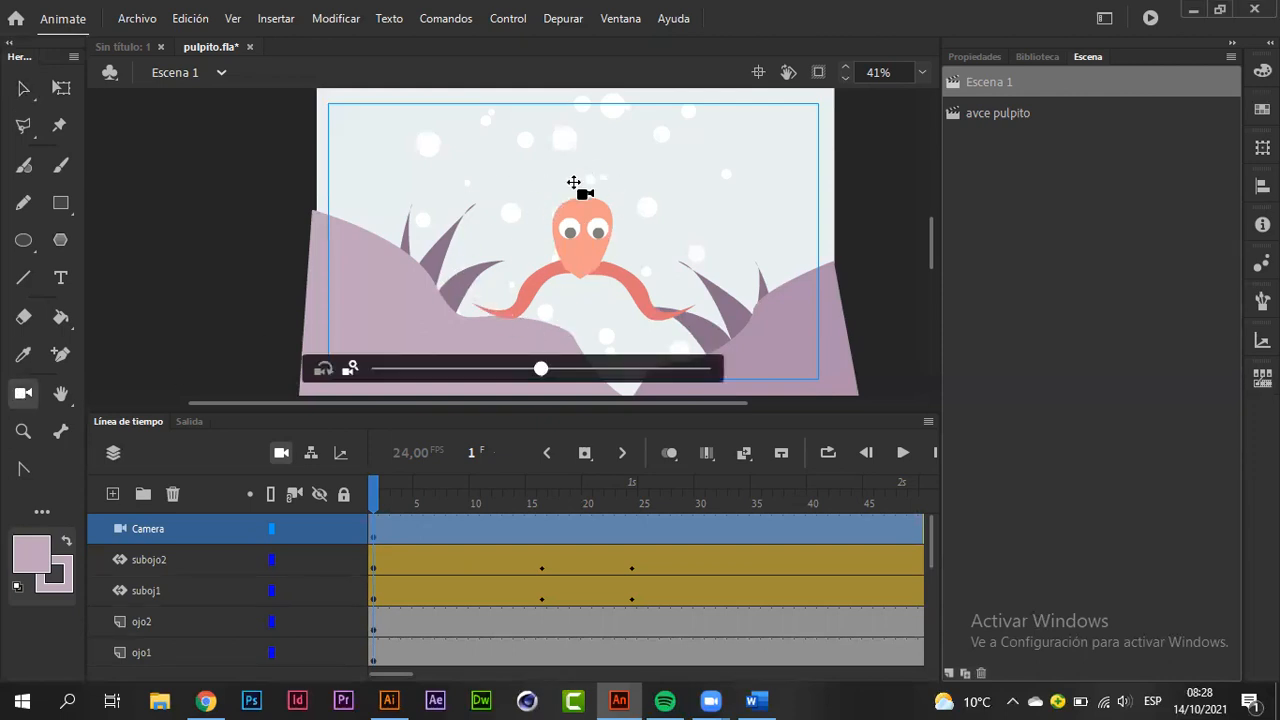
pyautogui.moveTo(446, 177); pyautogui.dragTo(418, 177)
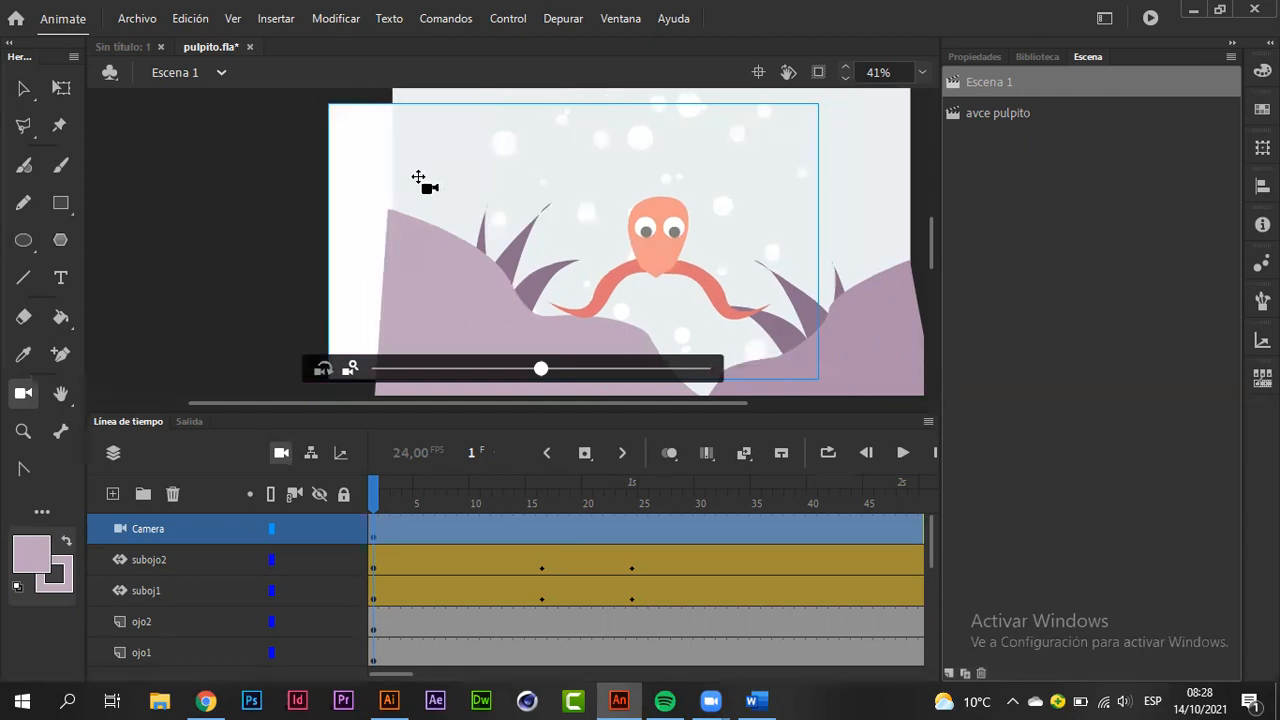
pyautogui.moveTo(526, 180); pyautogui.dragTo(574, 194)
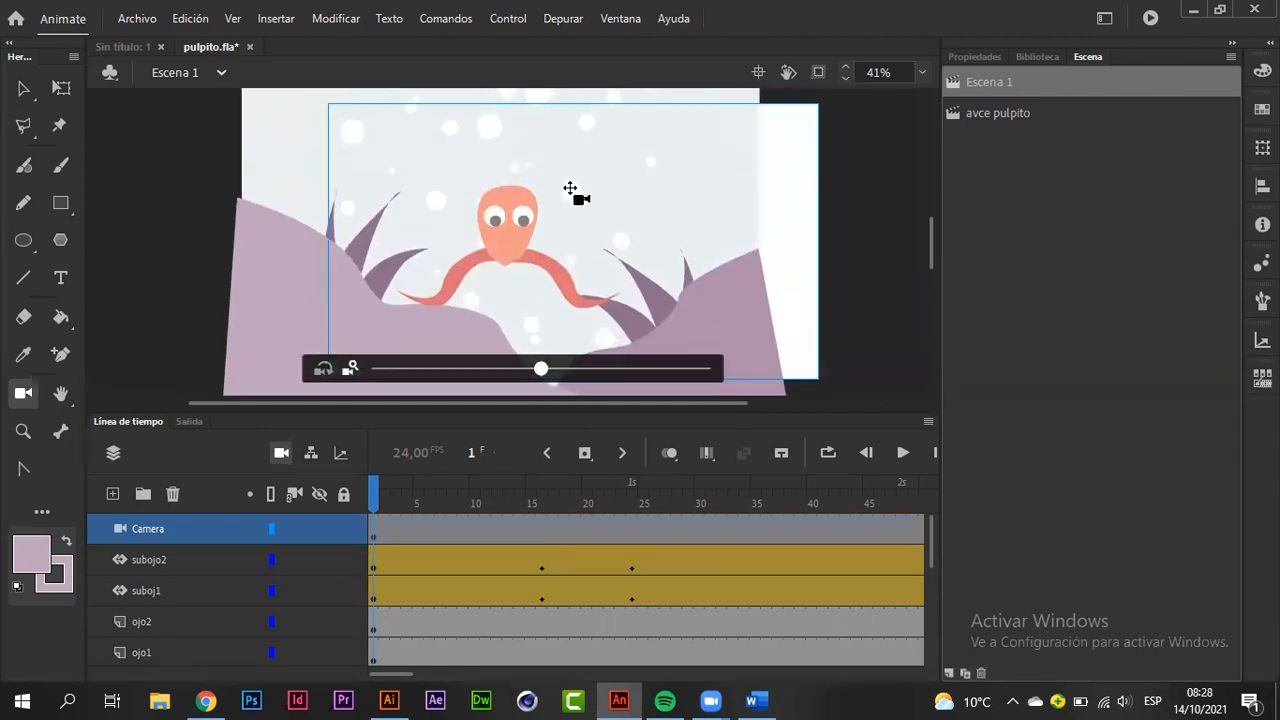
pyautogui.hotkey('ctrl', 'z')
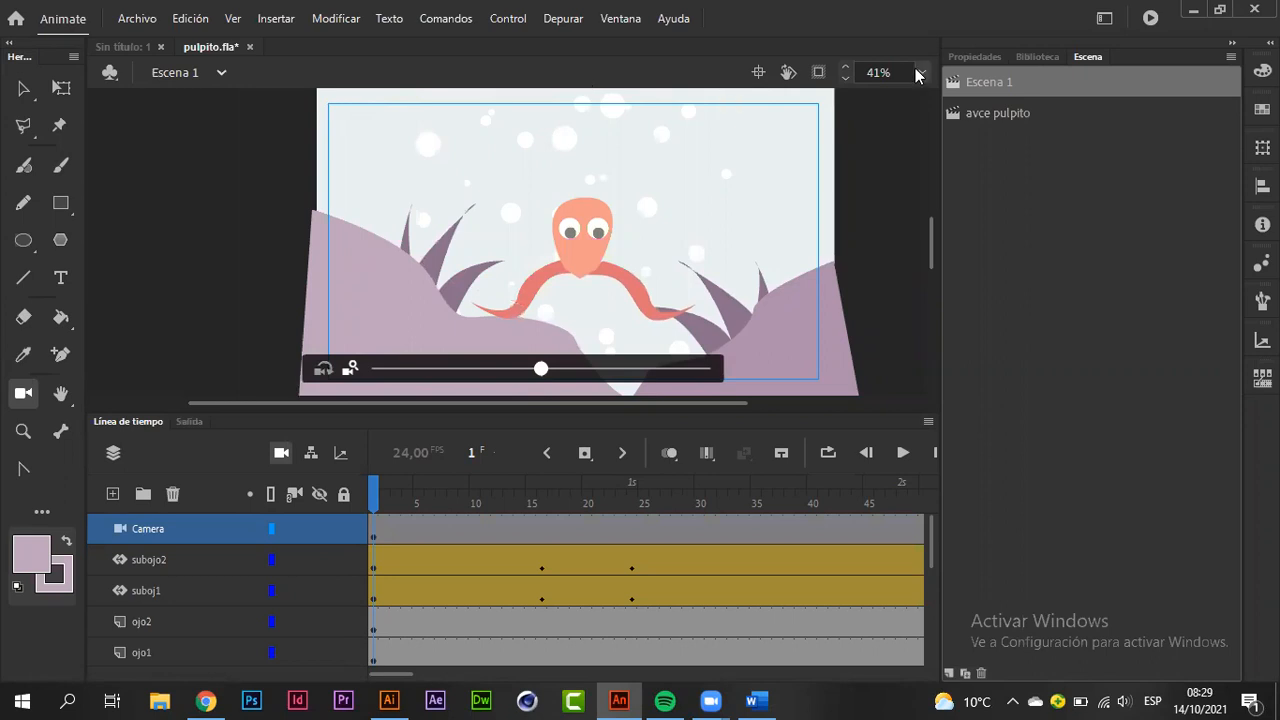
# Step: Try shifting the camera with its X and Y position values, then reset the camera position
pyautogui.click(967, 55)
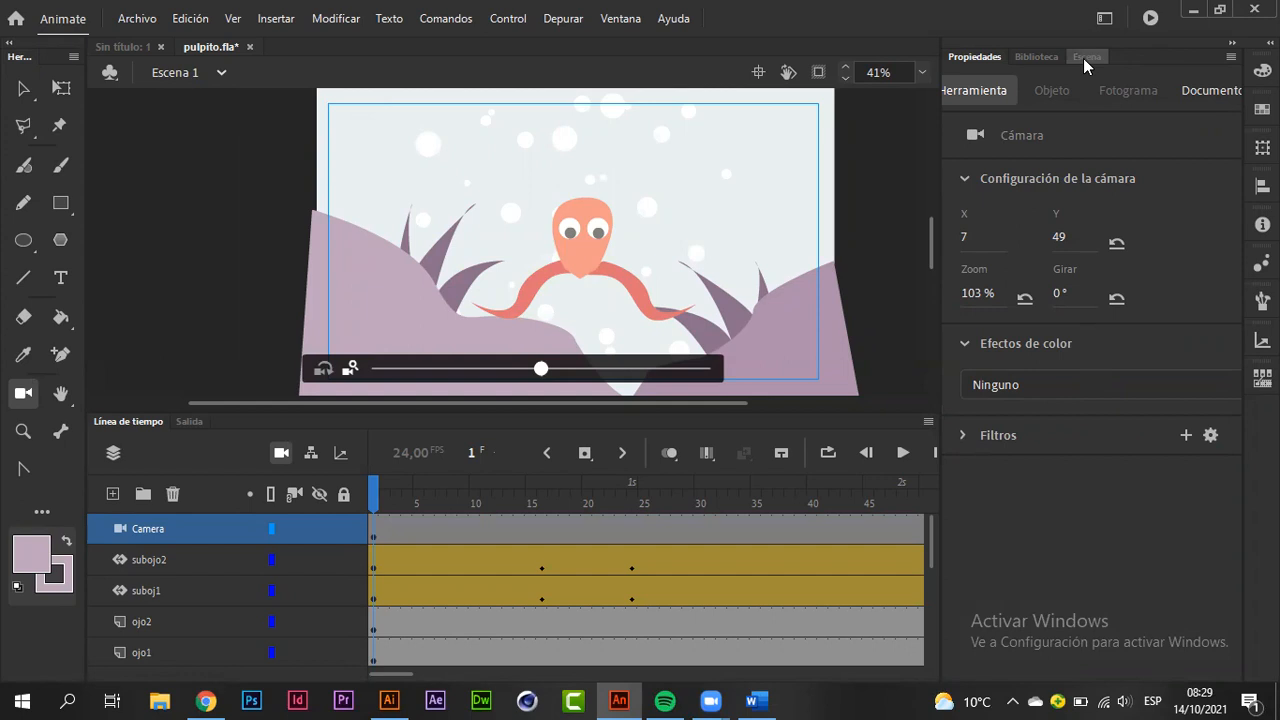
pyautogui.click(1048, 58)
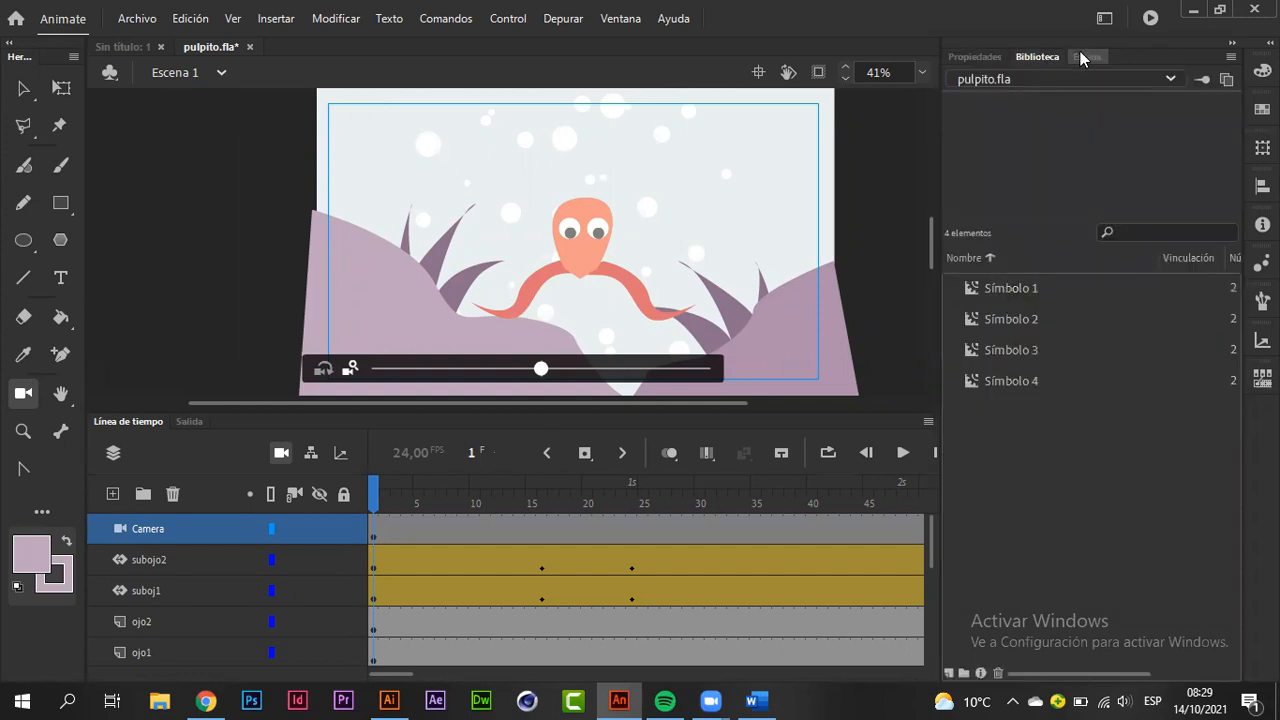
pyautogui.click(1080, 57)
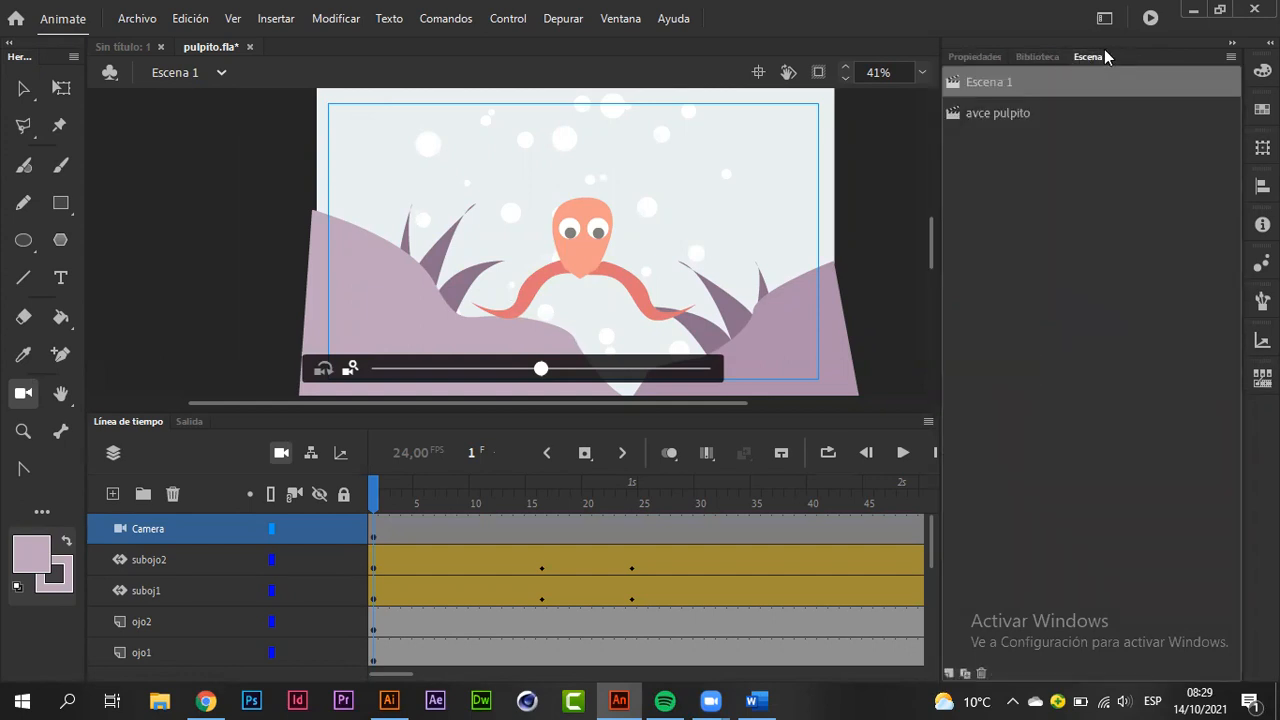
pyautogui.click(978, 56)
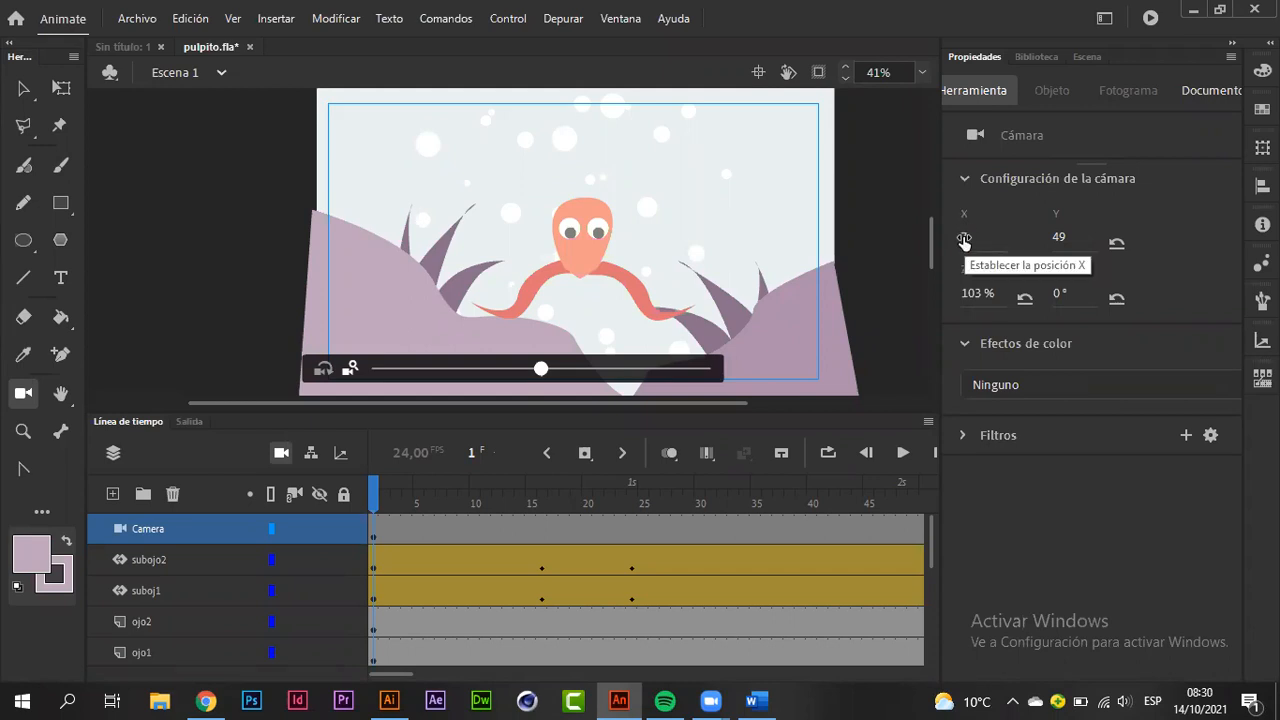
pyautogui.moveTo(964, 241)
pyautogui.mouseDown()
pyautogui.moveTo(990, 237)
pyautogui.moveTo(927, 235)
pyautogui.moveTo(947, 236)
pyautogui.mouseUp()
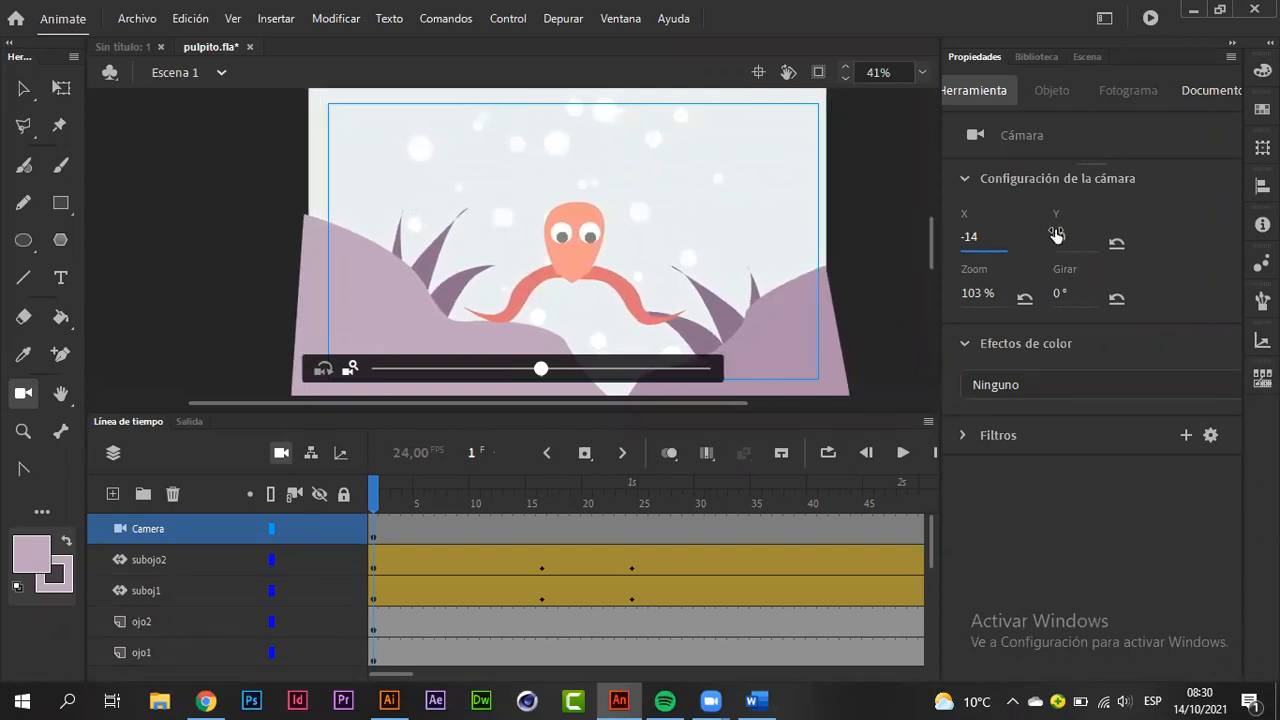
pyautogui.moveTo(1058, 238); pyautogui.dragTo(1155, 221)
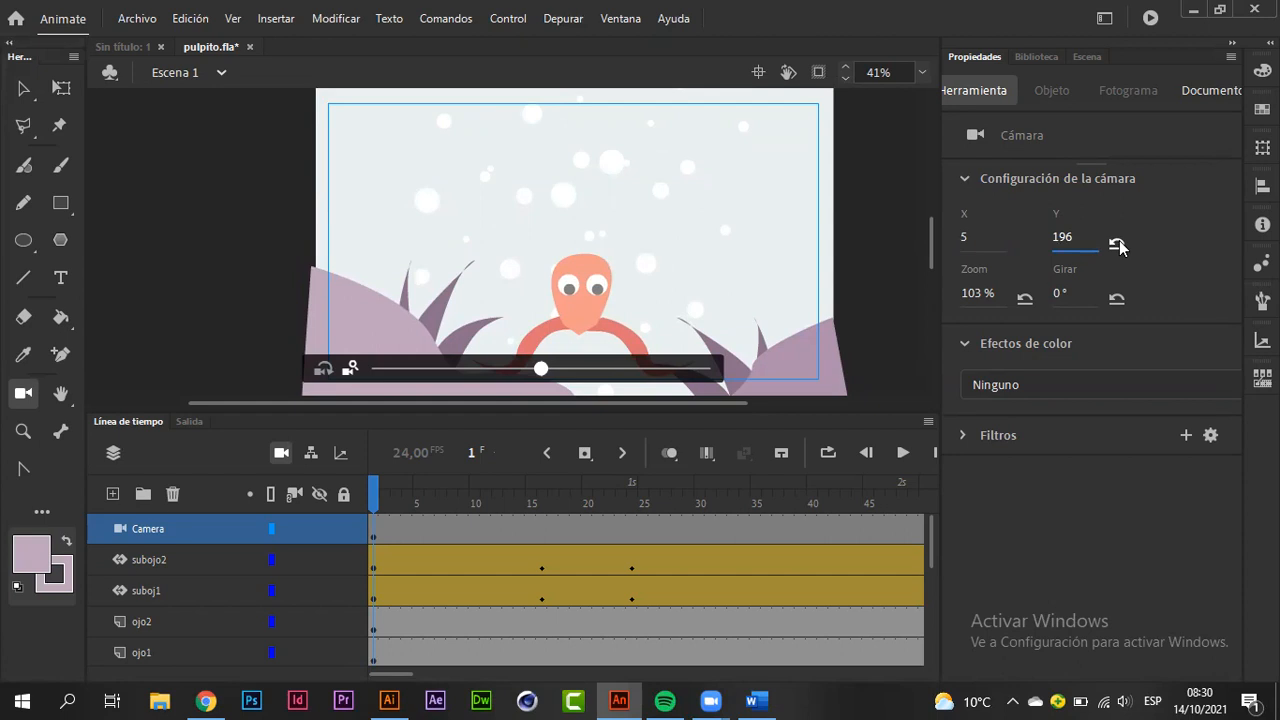
pyautogui.click(1117, 245)
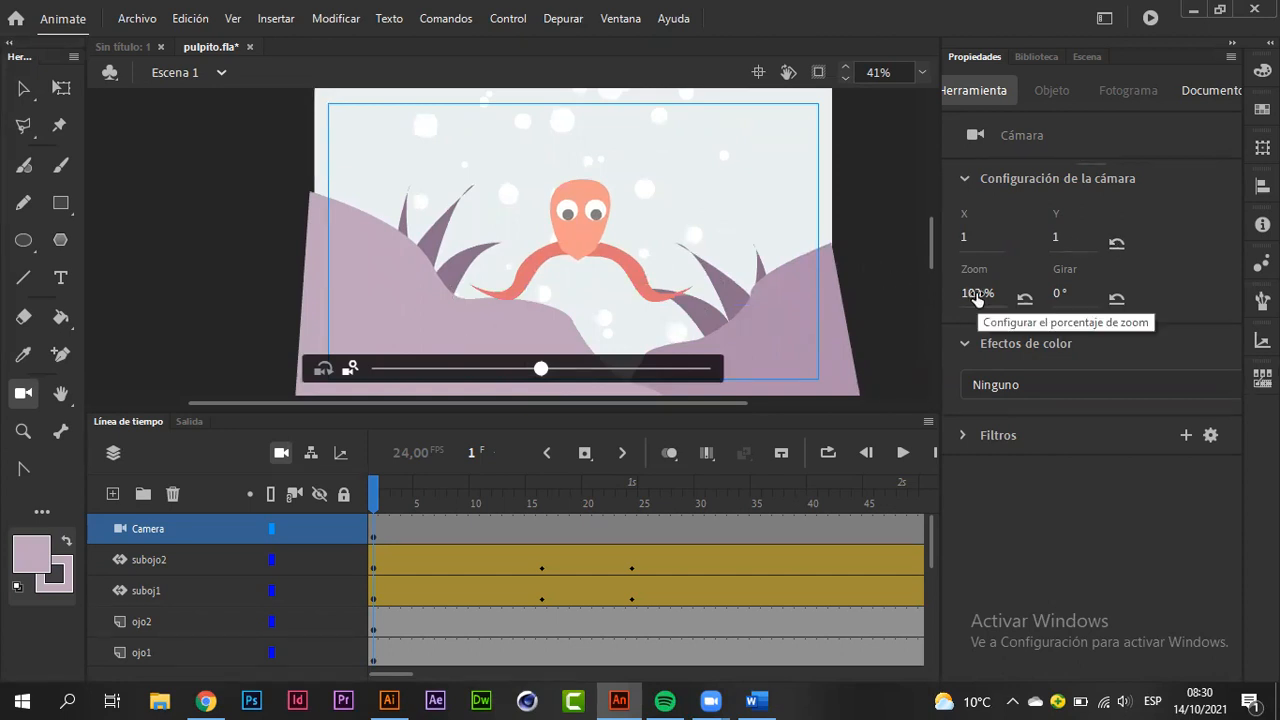
# Step: Try enlarging the camera zoom to about 158 %, then reset the zoom to 100 %
pyautogui.moveTo(977, 298); pyautogui.dragTo(1024, 296)
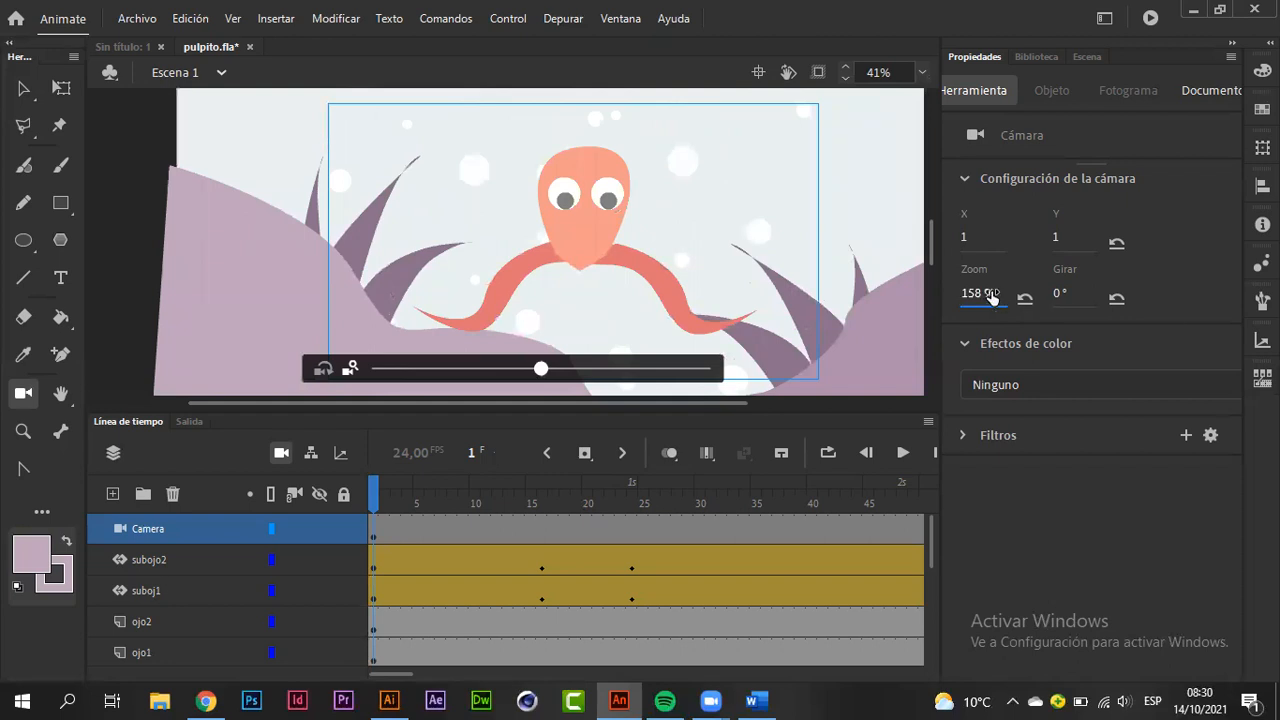
pyautogui.moveTo(986, 294); pyautogui.dragTo(1012, 298)
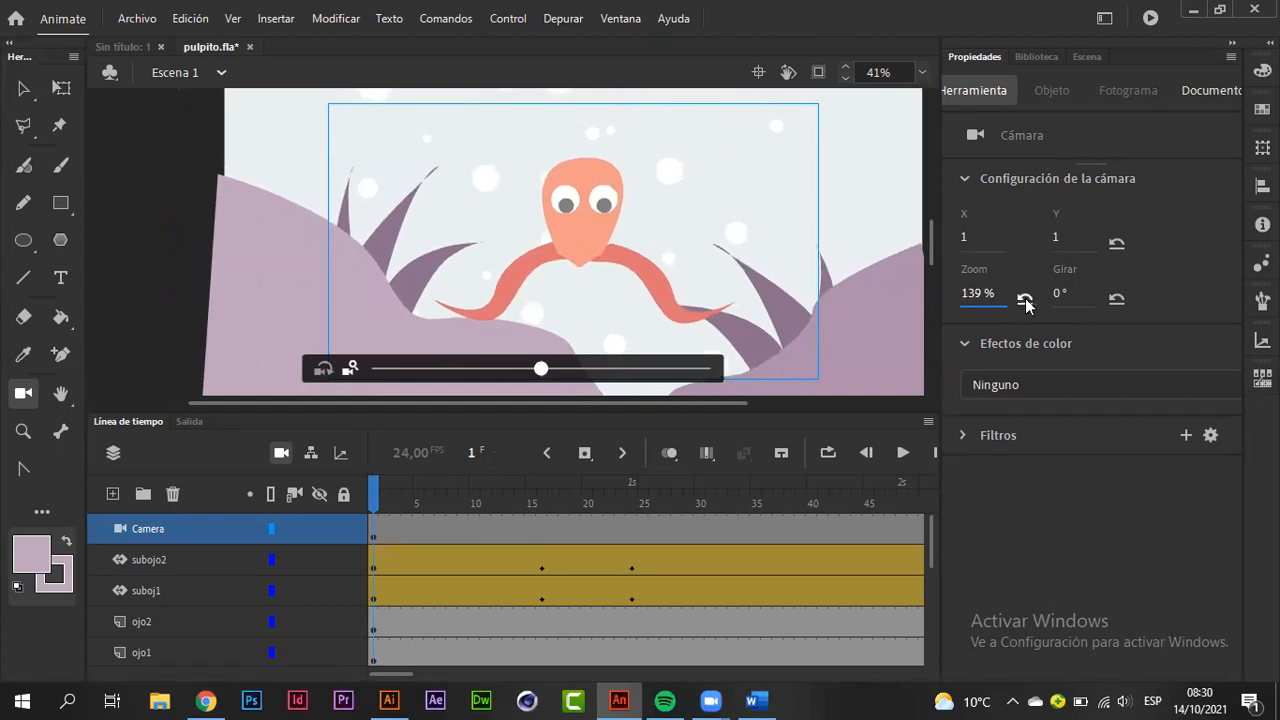
pyautogui.click(1025, 301)
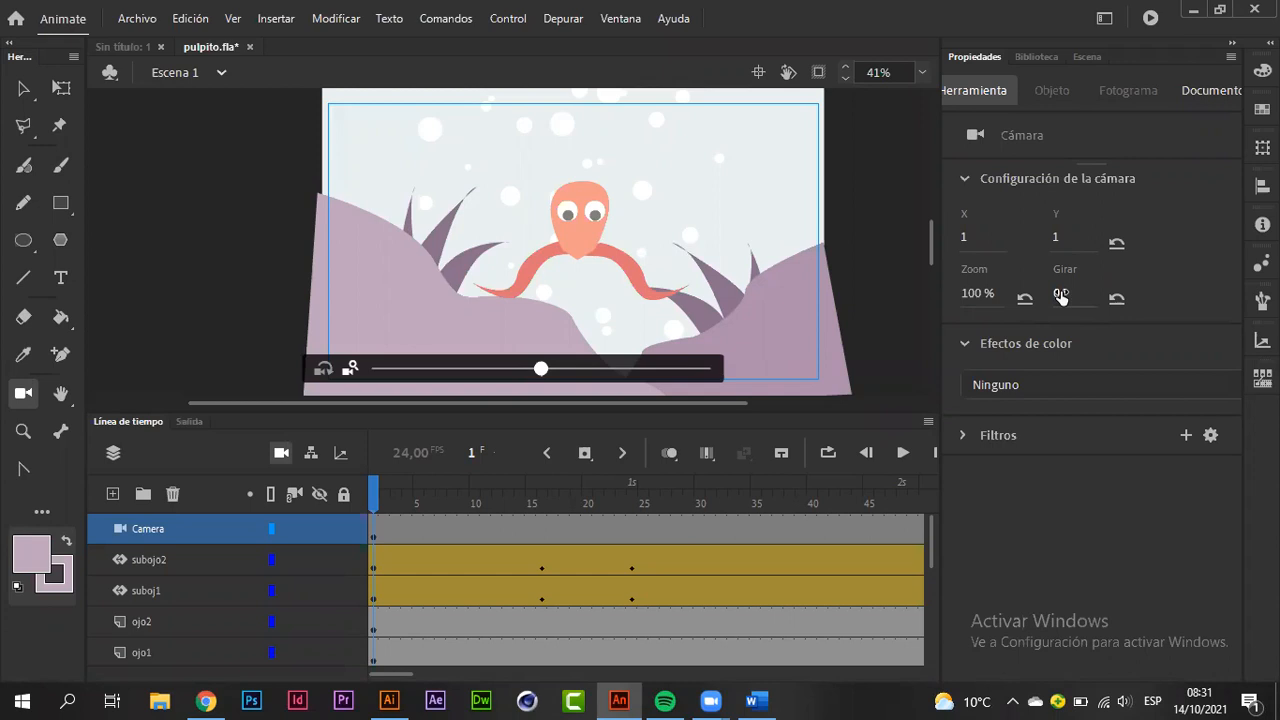
# Step: Try rotating the camera to -18° and shifting its position, then reset both the rotation and the position
pyautogui.moveTo(1061, 297)
pyautogui.mouseDown()
pyautogui.moveTo(1045, 291)
pyautogui.moveTo(1071, 289)
pyautogui.moveTo(1044, 294)
pyautogui.mouseUp()
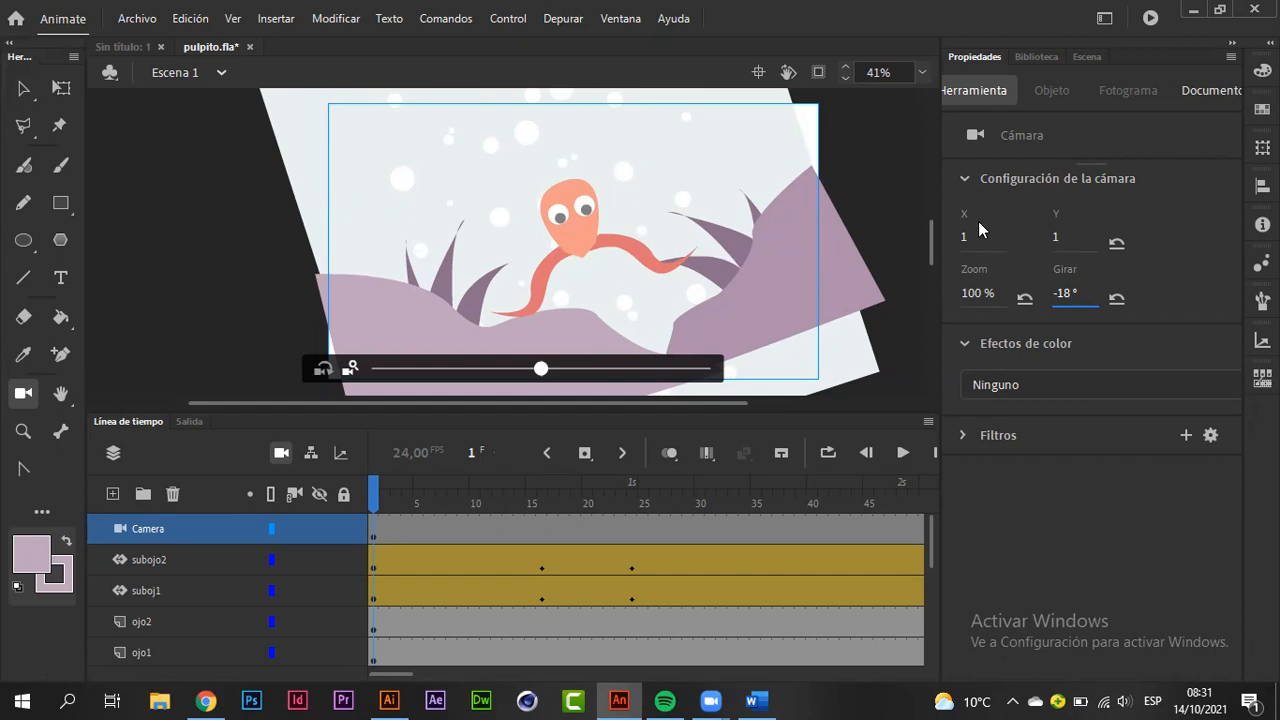
pyautogui.moveTo(966, 238); pyautogui.dragTo(928, 219)
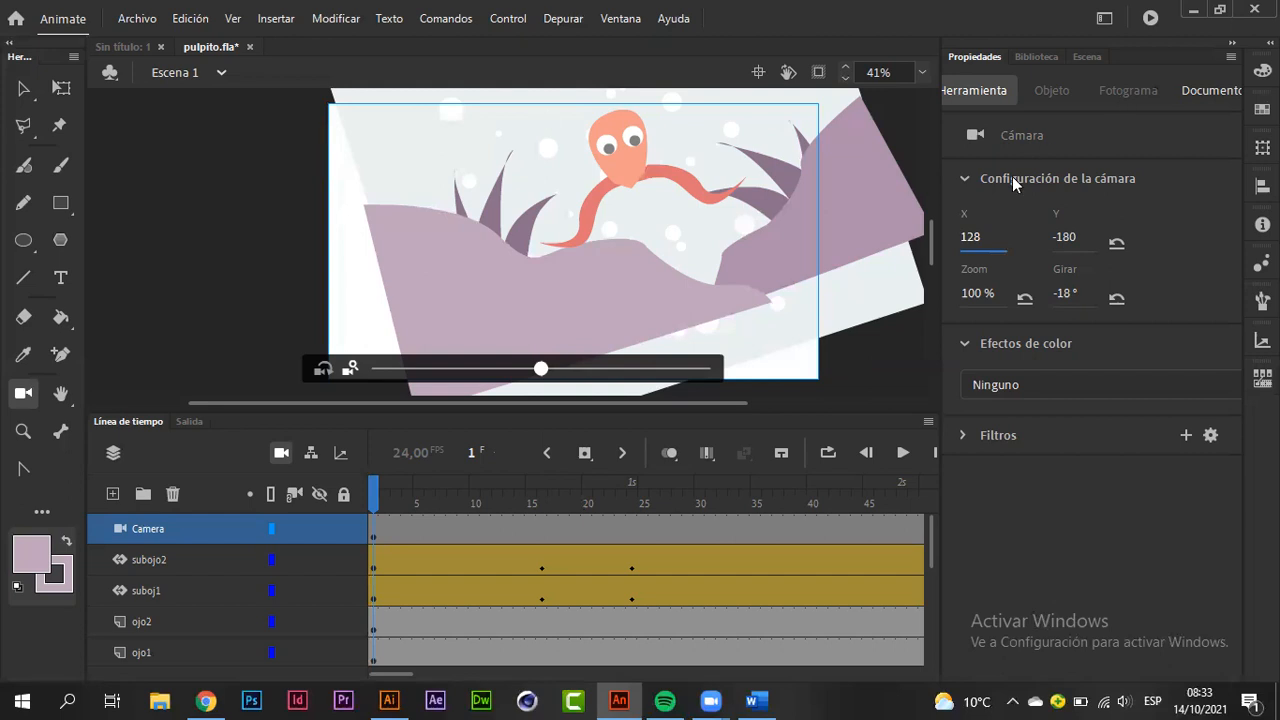
pyautogui.click(1117, 301)
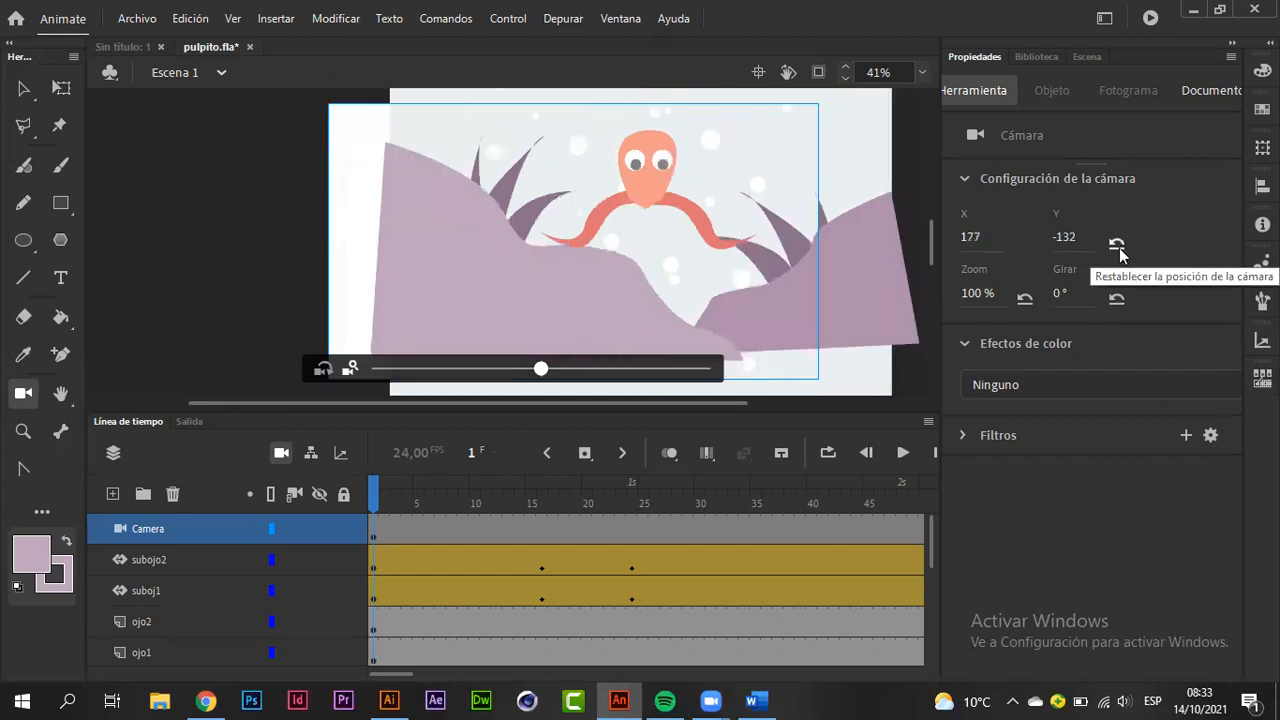
pyautogui.click(1117, 245)
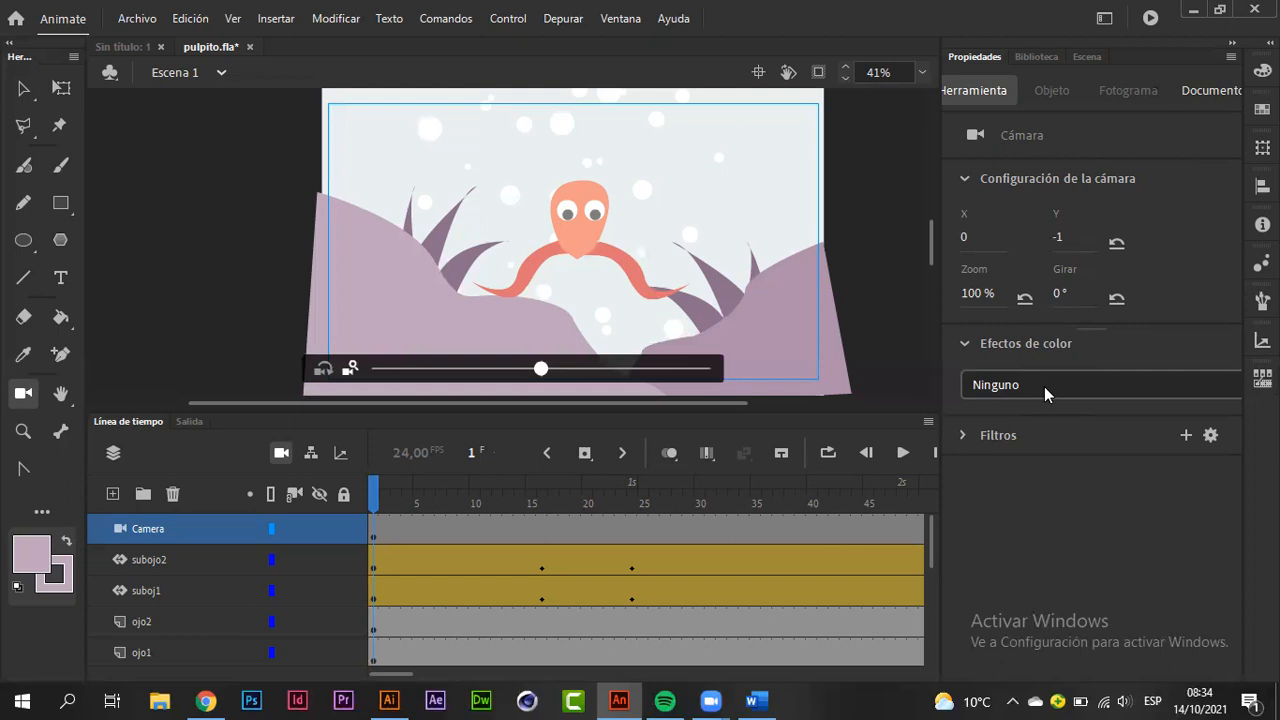
# Step: Try the Alfa color effect on the camera between transparent and 100 %, then set the color effect back to Ninguno
pyautogui.click(1044, 386)
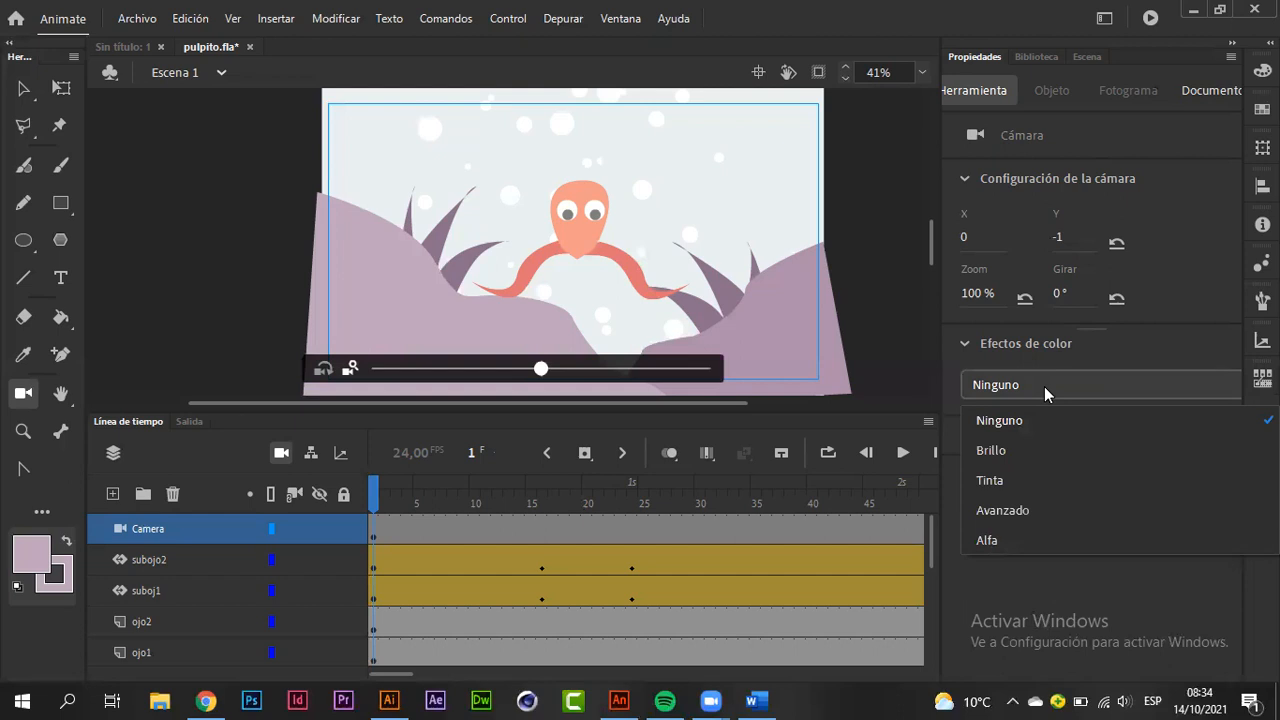
pyautogui.click(1010, 532)
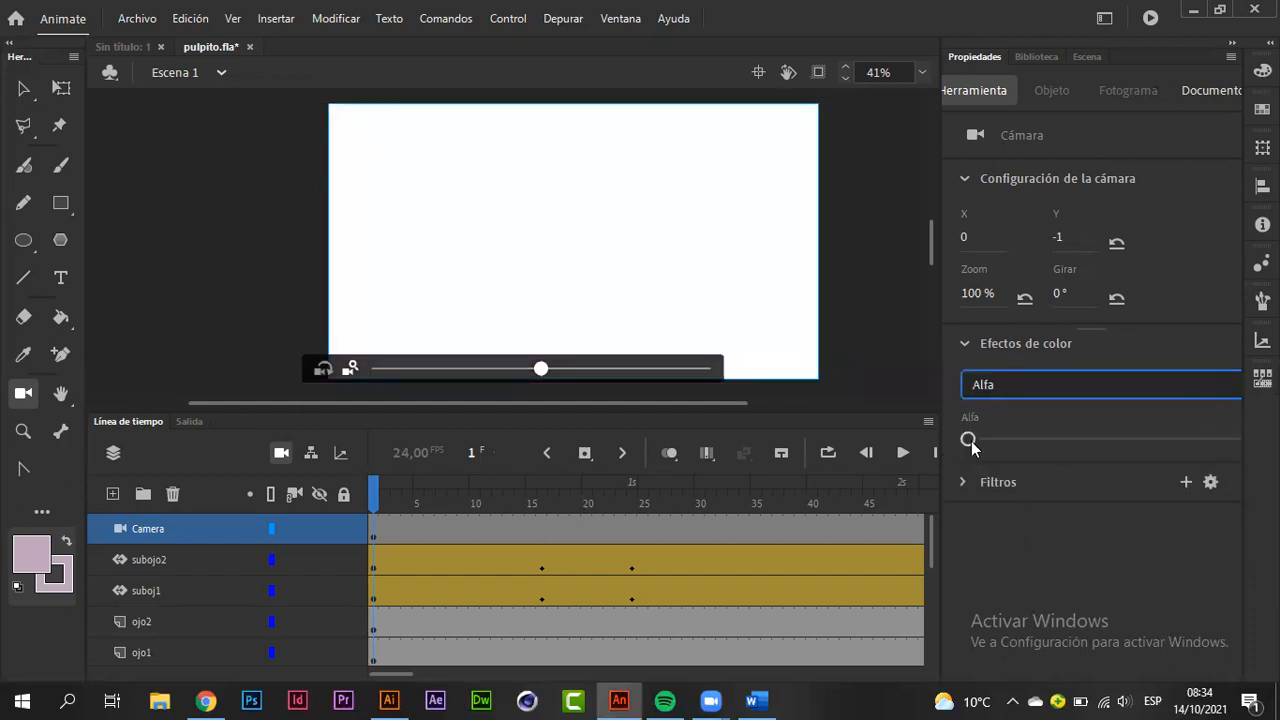
pyautogui.moveTo(943, 449); pyautogui.dragTo(794, 468)
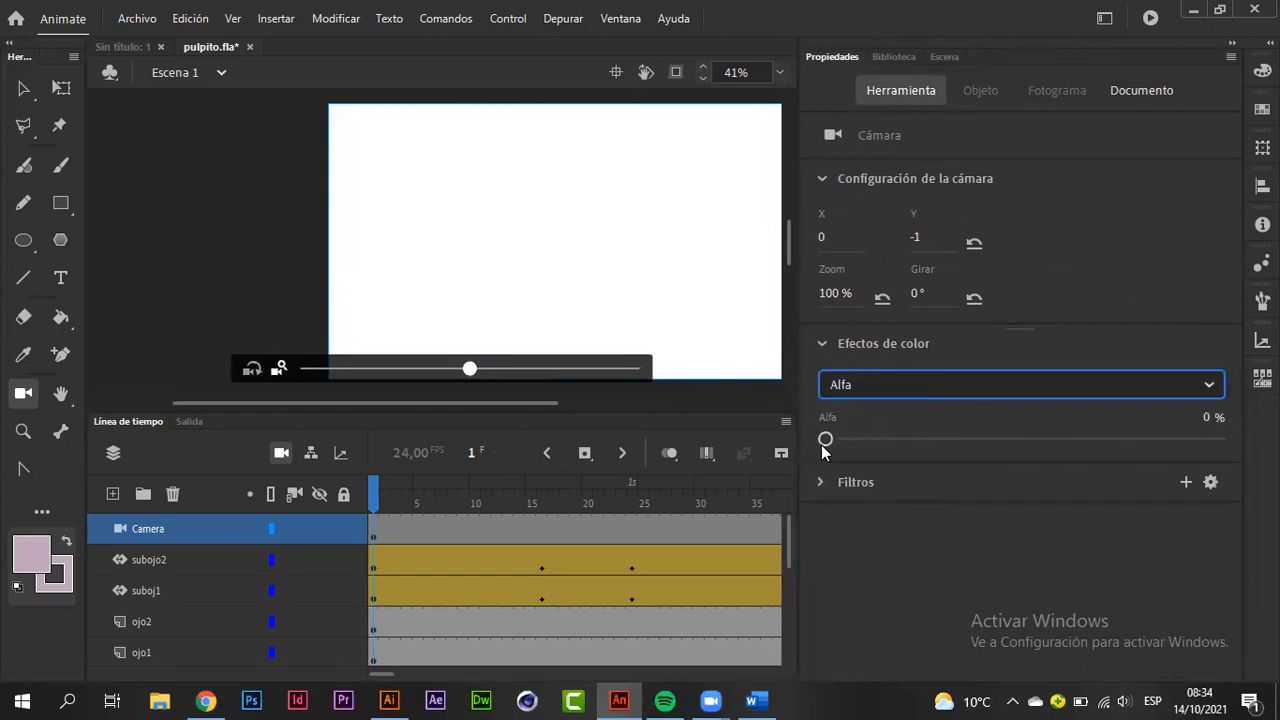
pyautogui.moveTo(825, 440); pyautogui.dragTo(1218, 444)
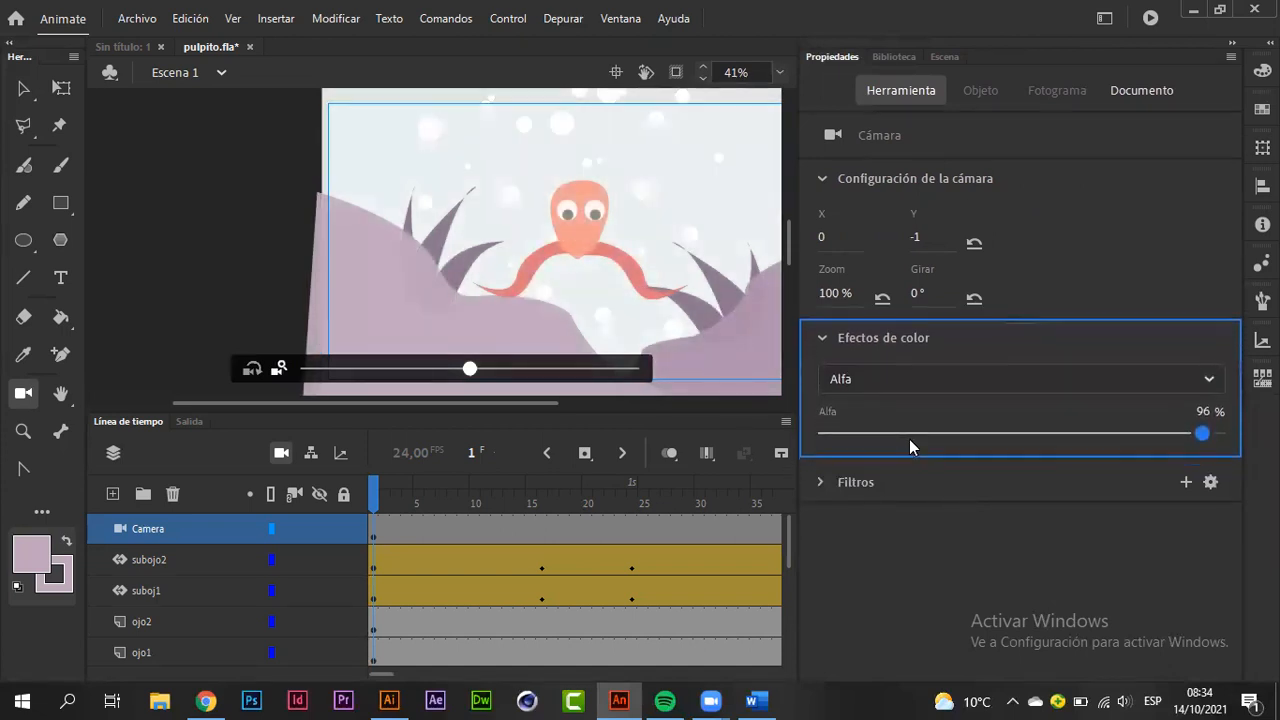
pyautogui.moveTo(1202, 438); pyautogui.dragTo(834, 443)
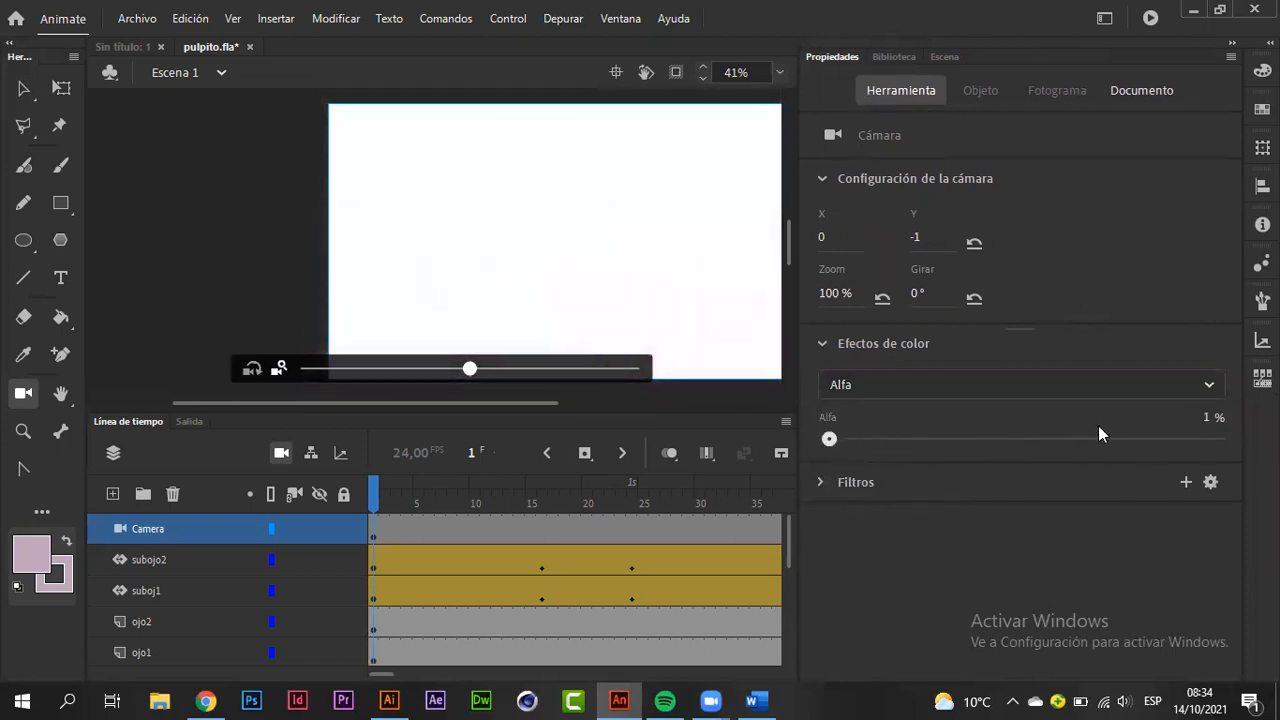
pyautogui.click(1186, 438)
pyautogui.moveTo(1202, 438); pyautogui.dragTo(1228, 438)
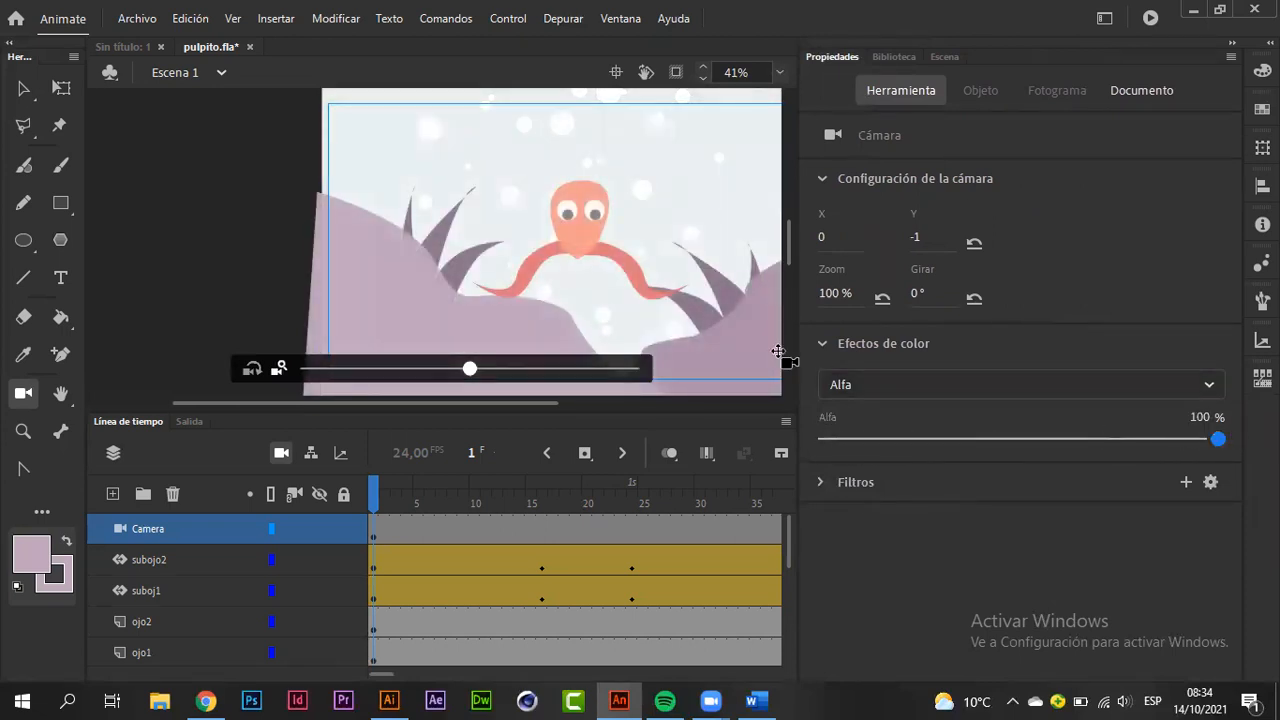
pyautogui.click(931, 389)
pyautogui.click(925, 409)
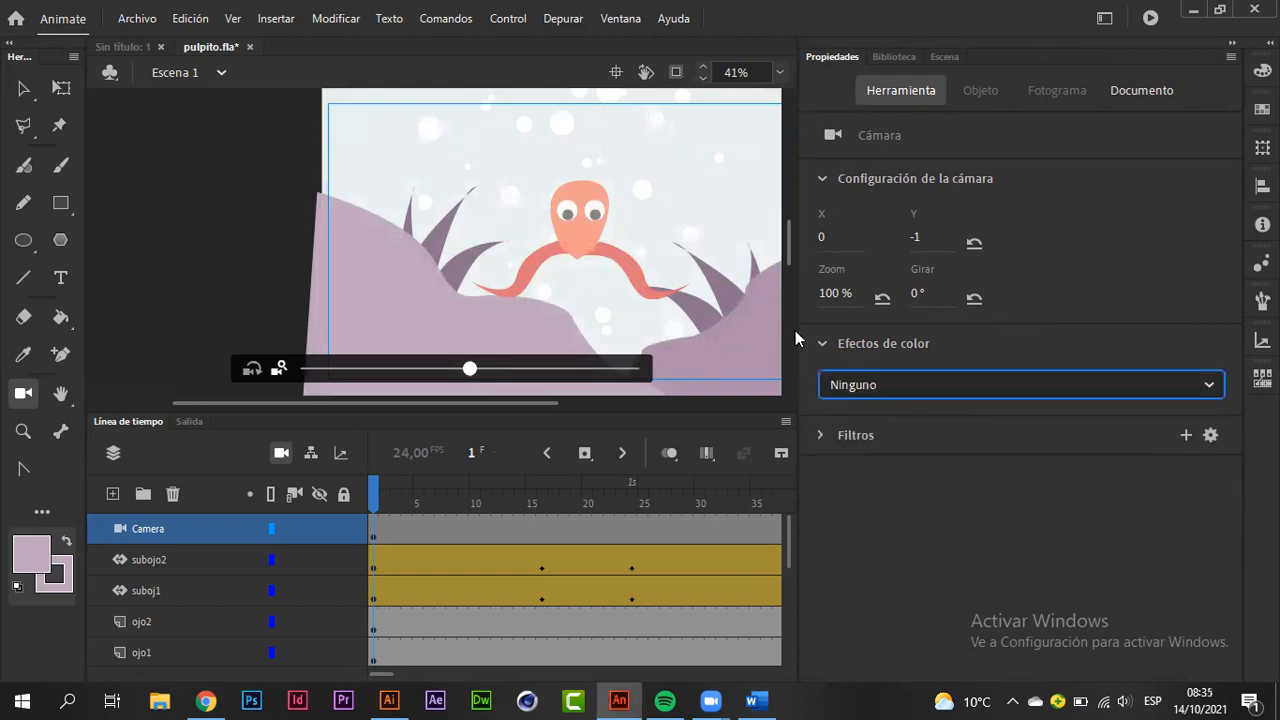
pyautogui.moveTo(798, 339); pyautogui.dragTo(864, 352)
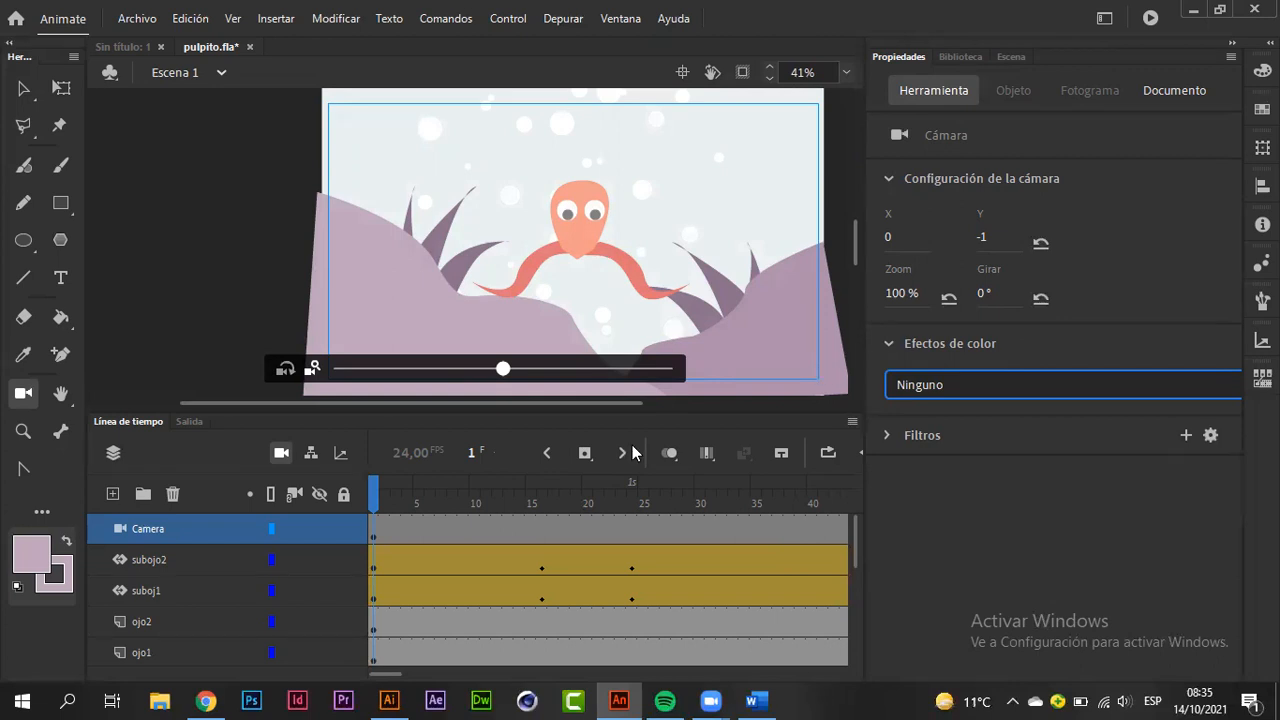
# Step: Examine the end of the Camera layer around frame 72 and scrub through the final frames of Escena 1
pyautogui.hscroll(3, 411, 652)
pyautogui.hscroll(10, 411, 652)
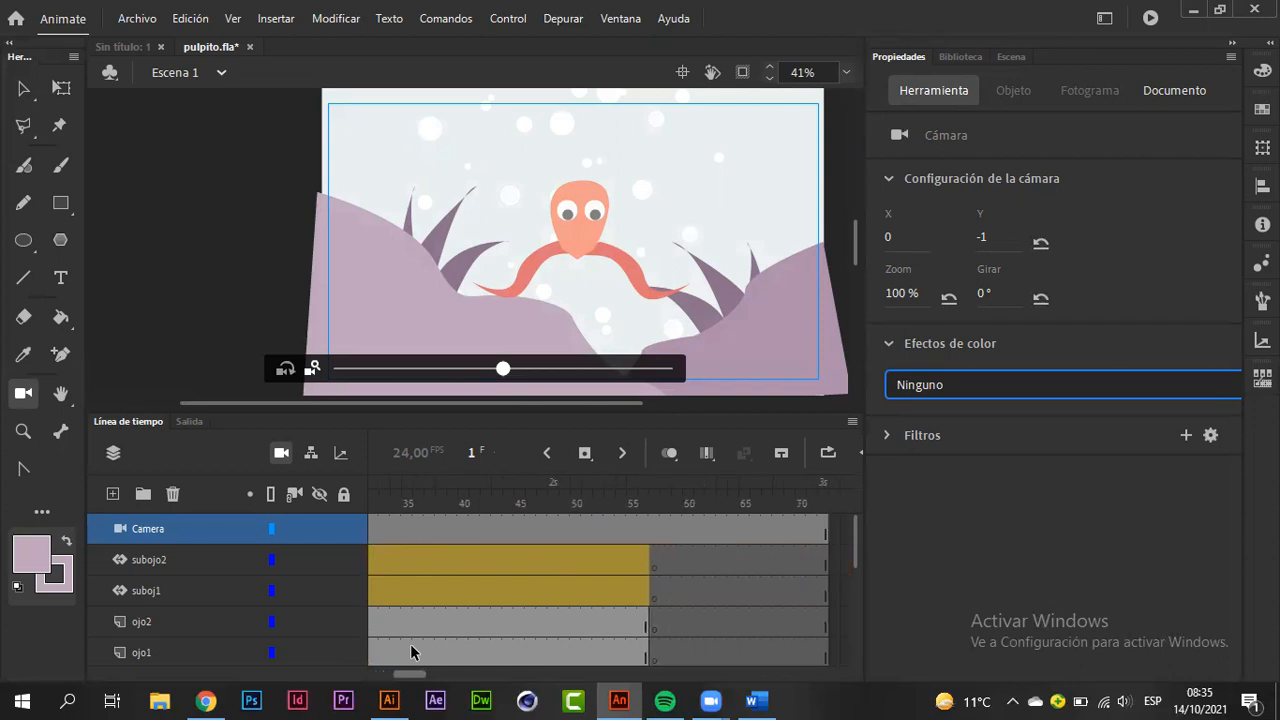
pyautogui.moveTo(737, 532)
pyautogui.mouseDown()
pyautogui.moveTo(656, 540)
pyautogui.moveTo(733, 540)
pyautogui.mouseUp()
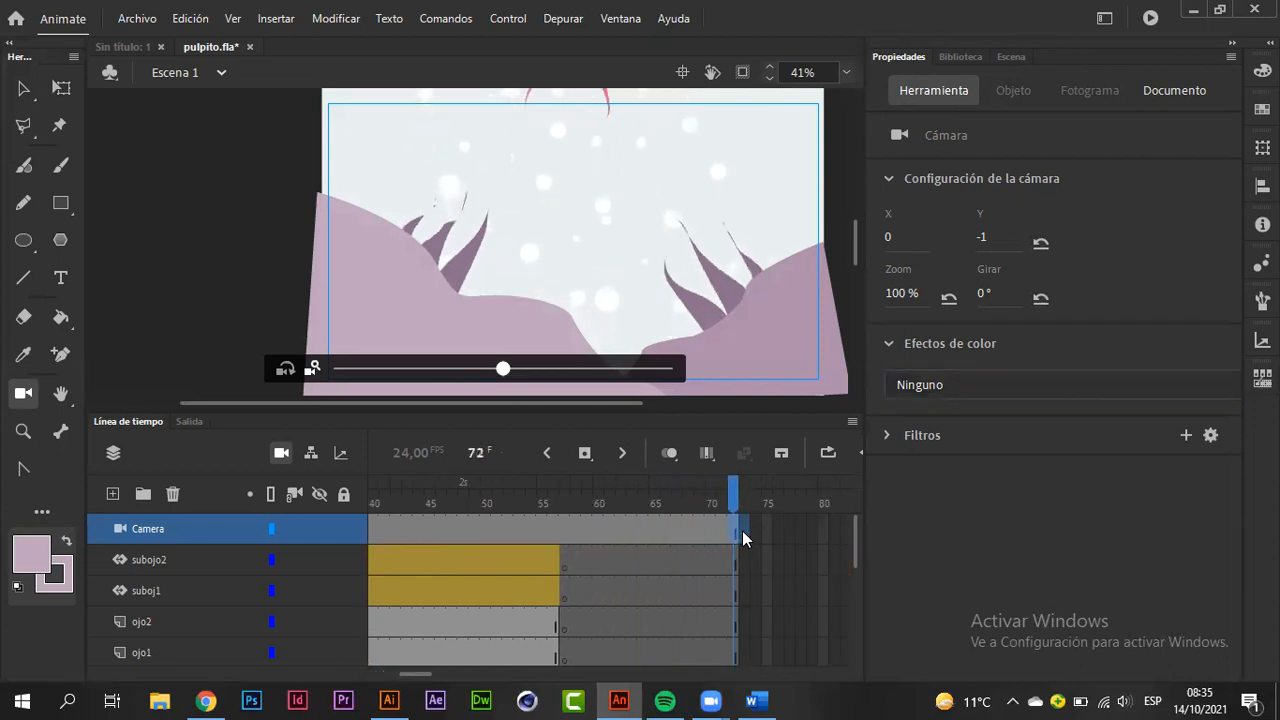
pyautogui.click(742, 533)
pyautogui.click(551, 531)
pyautogui.moveTo(549, 497); pyautogui.dragTo(654, 525)
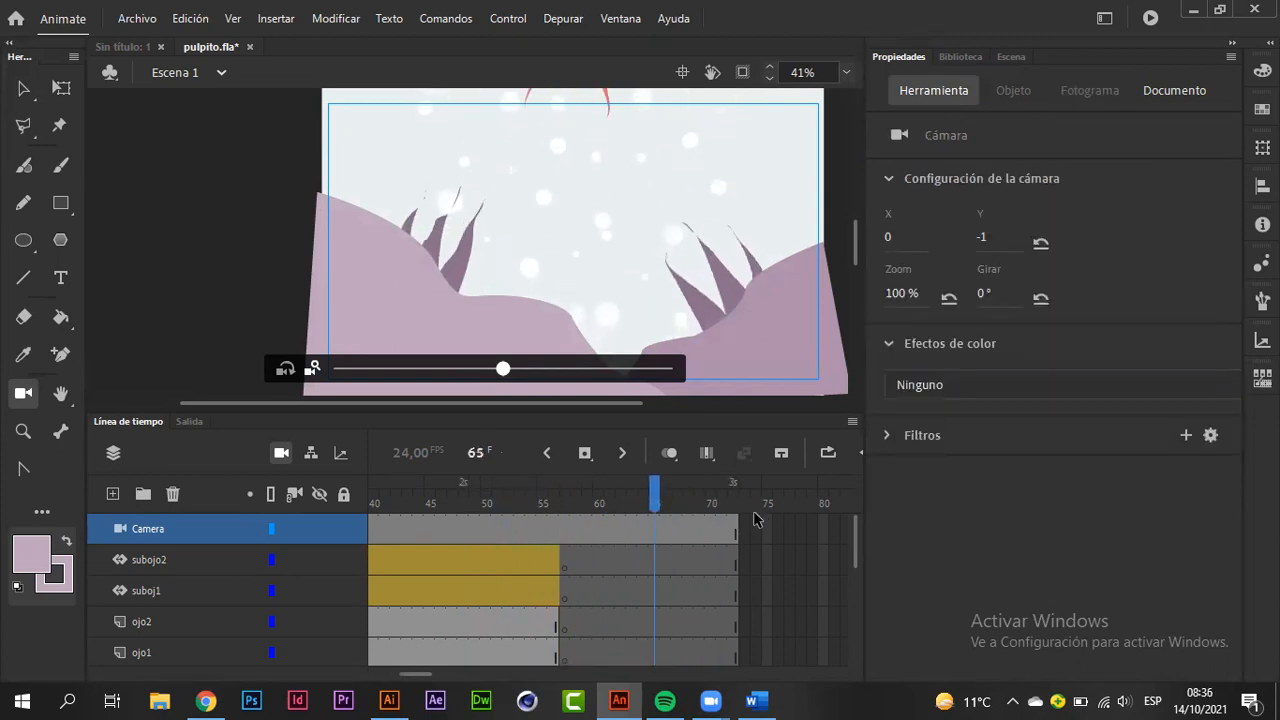
# Step: Check how the avce pulpito scene begins, then return to Escena 1
pyautogui.click(1001, 56)
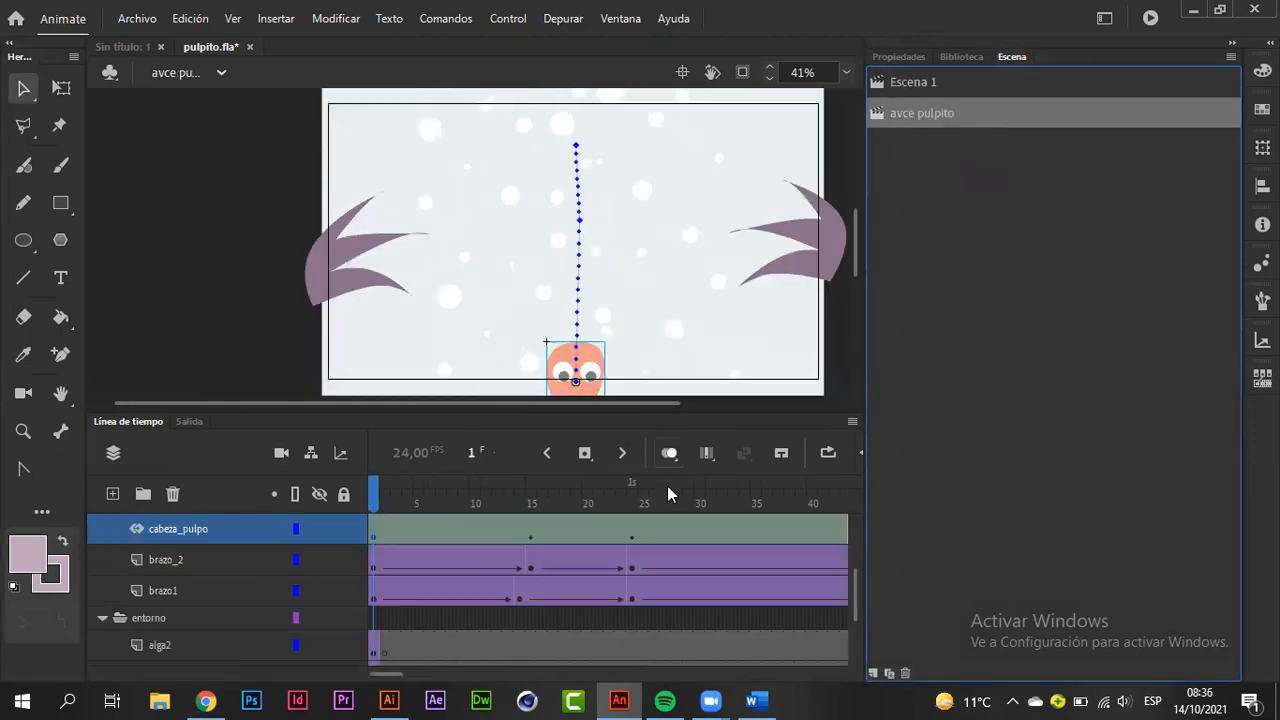
pyautogui.moveTo(375, 495); pyautogui.dragTo(371, 457)
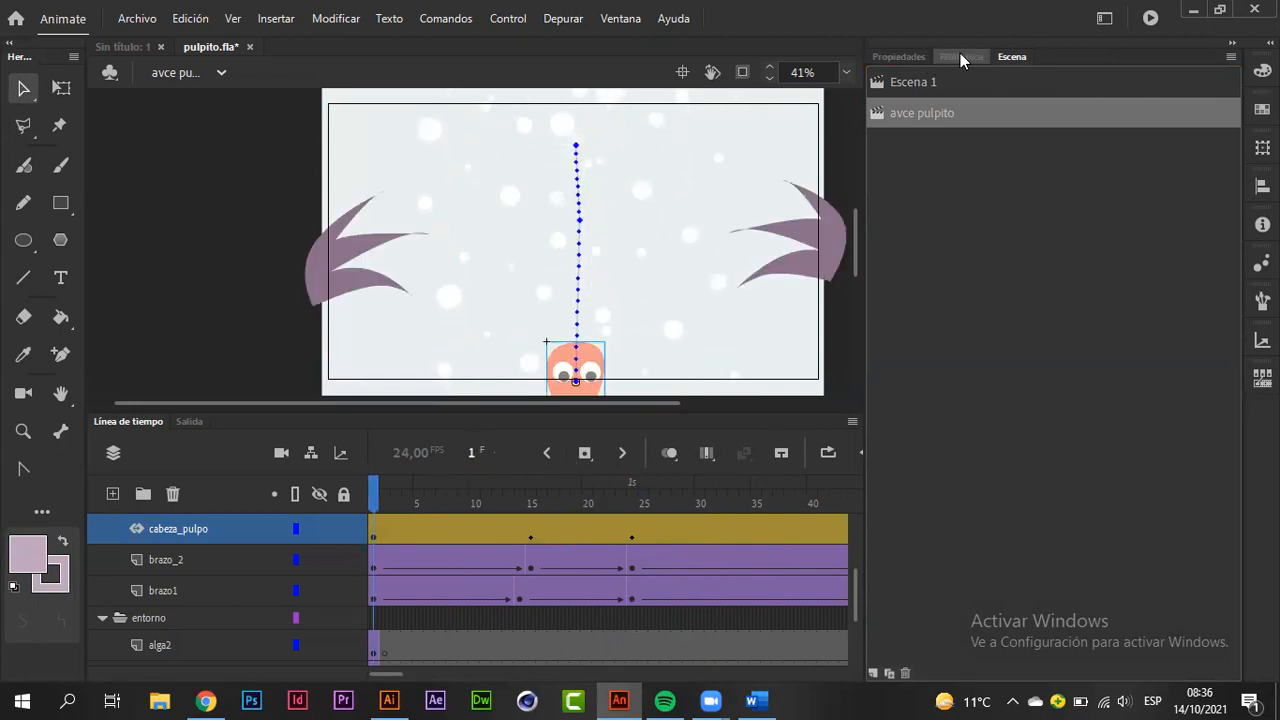
pyautogui.click(944, 82)
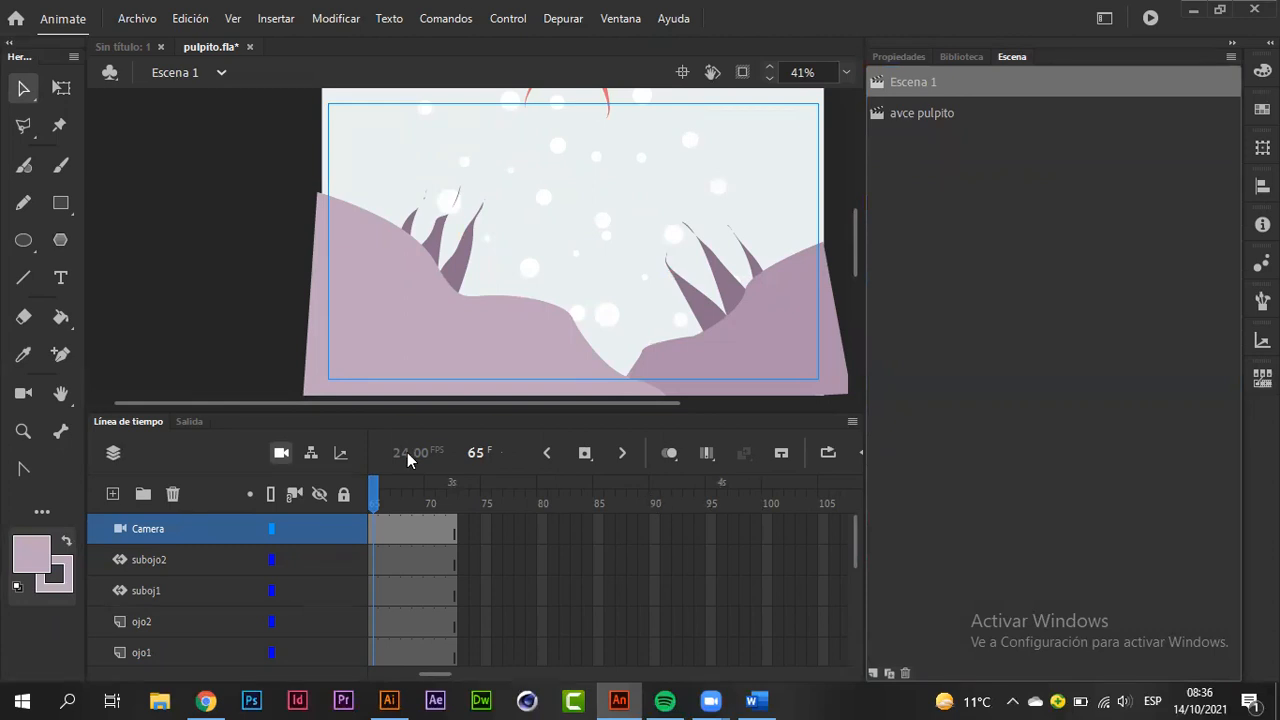
# Step: Scrub through the octopus animation in Escena 1 and return the playhead to frame 1
pyautogui.moveTo(375, 490); pyautogui.dragTo(587, 505)
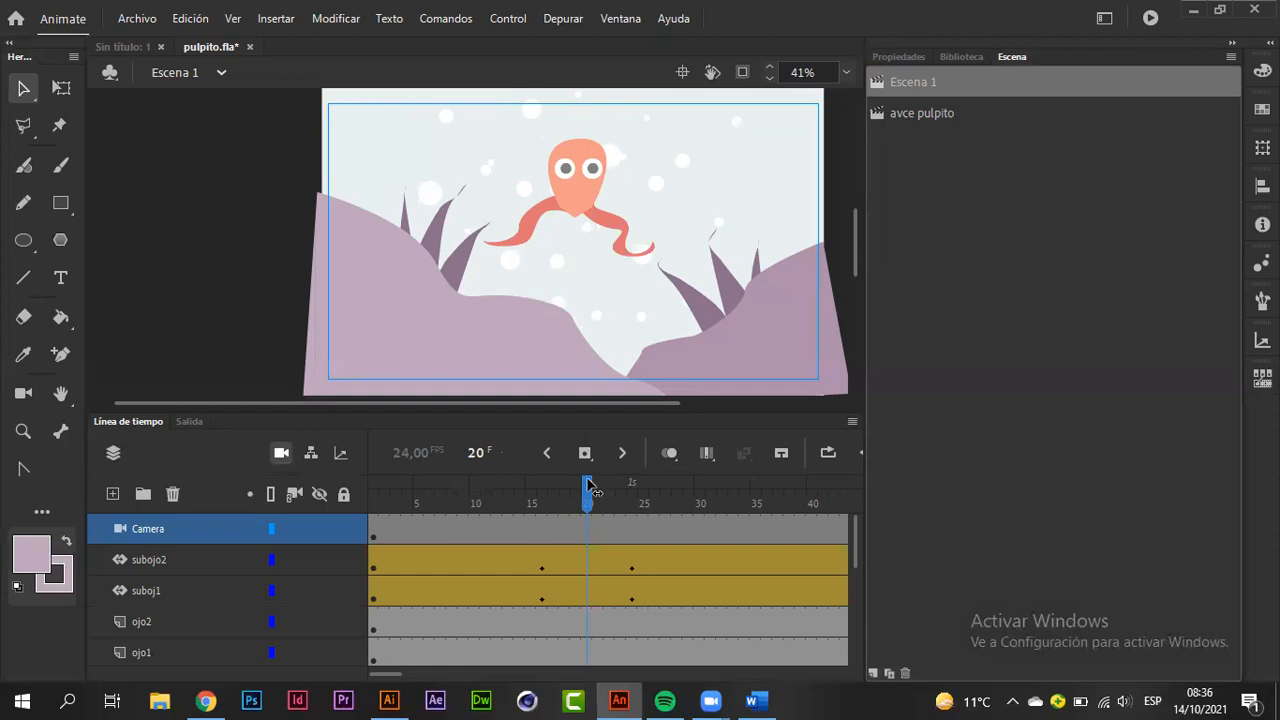
pyautogui.moveTo(414, 503); pyautogui.dragTo(378, 510)
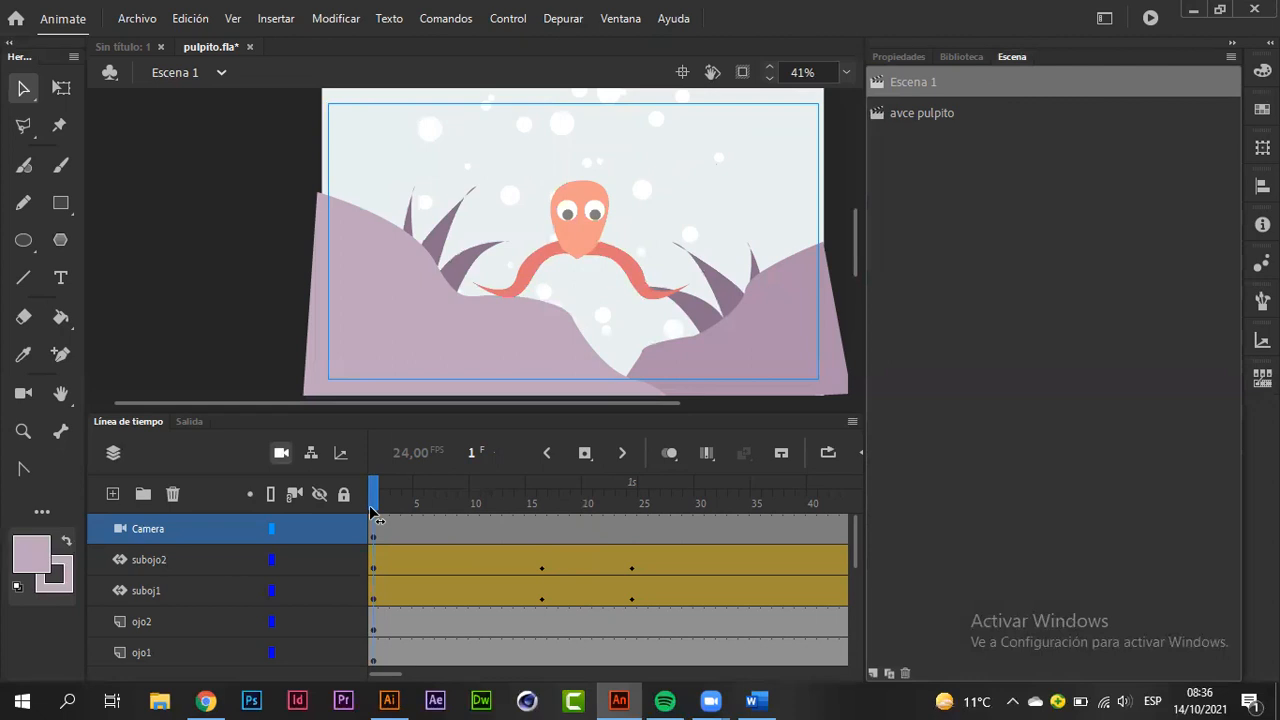
pyautogui.moveTo(378, 494); pyautogui.dragTo(656, 494)
pyautogui.moveTo(386, 678); pyautogui.dragTo(406, 679)
pyautogui.moveTo(386, 497); pyautogui.dragTo(372, 522)
pyautogui.moveTo(372, 522)
pyautogui.mouseDown()
pyautogui.moveTo(543, 512)
pyautogui.moveTo(369, 534)
pyautogui.mouseUp()
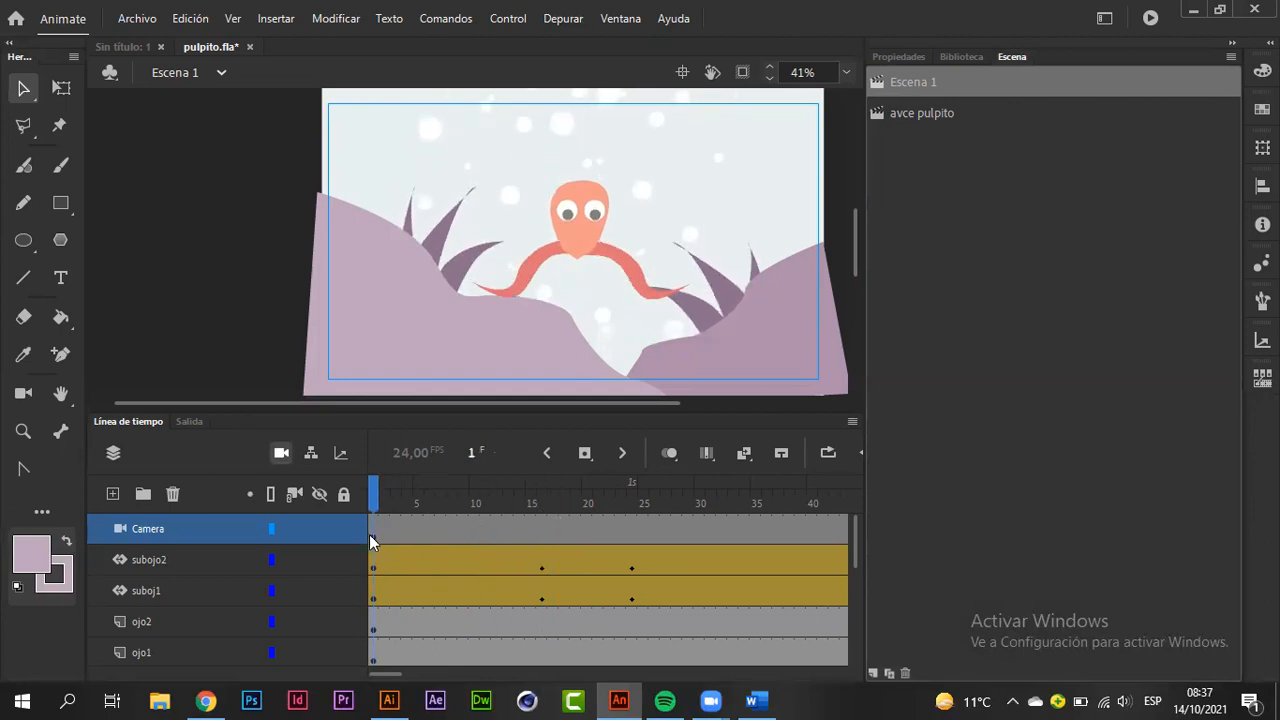
# Step: Activate the Camera tool and set the camera's X position to 15 at frame 1
pyautogui.click(900, 56)
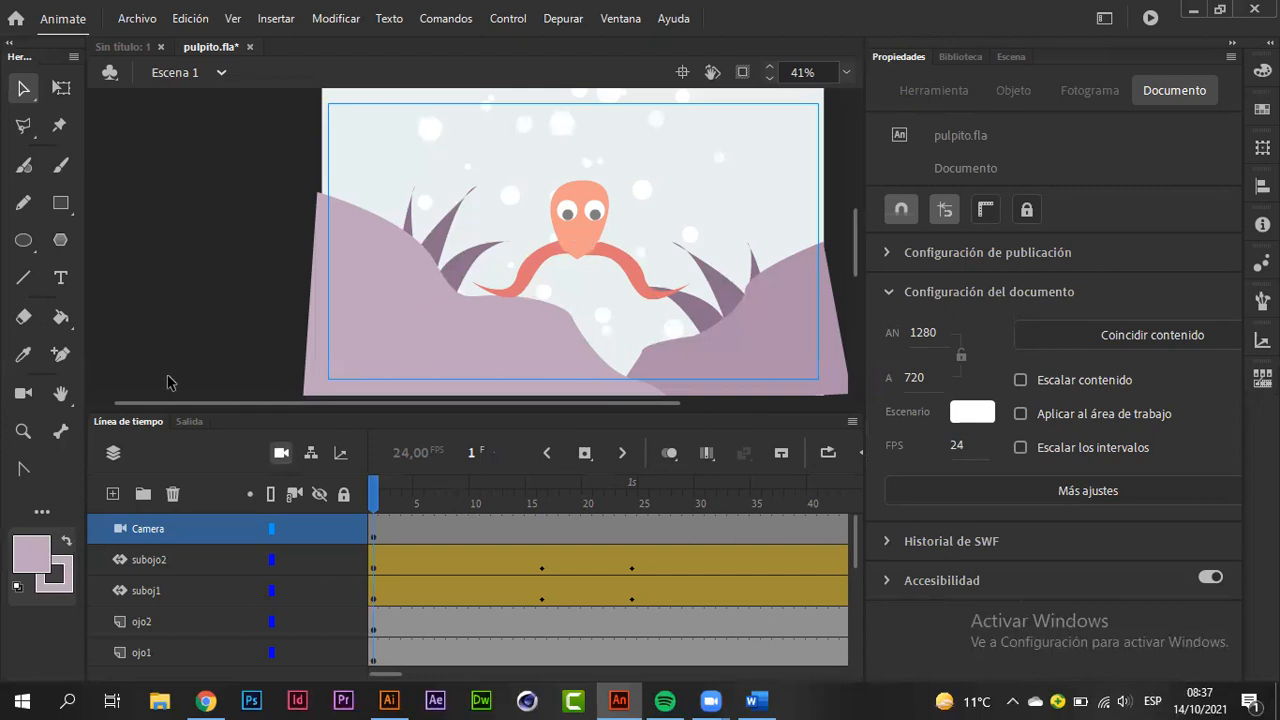
pyautogui.click(22, 395)
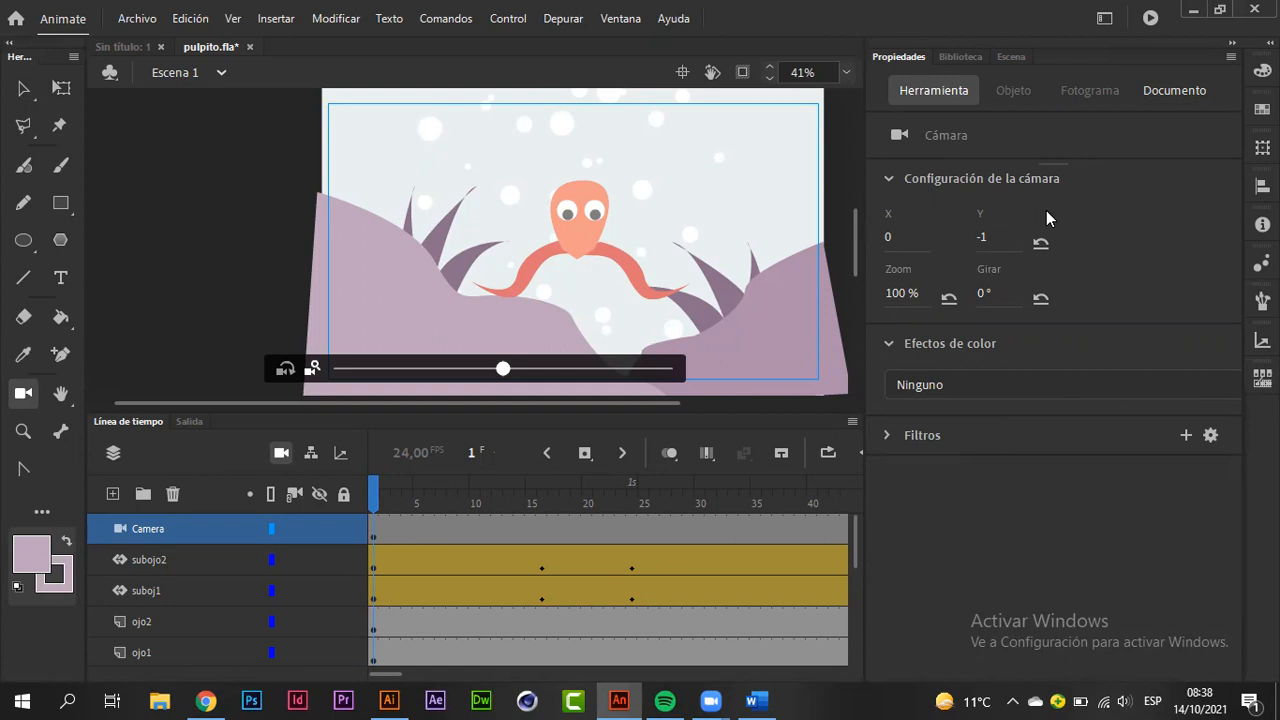
pyautogui.moveTo(888, 238); pyautogui.dragTo(905, 243)
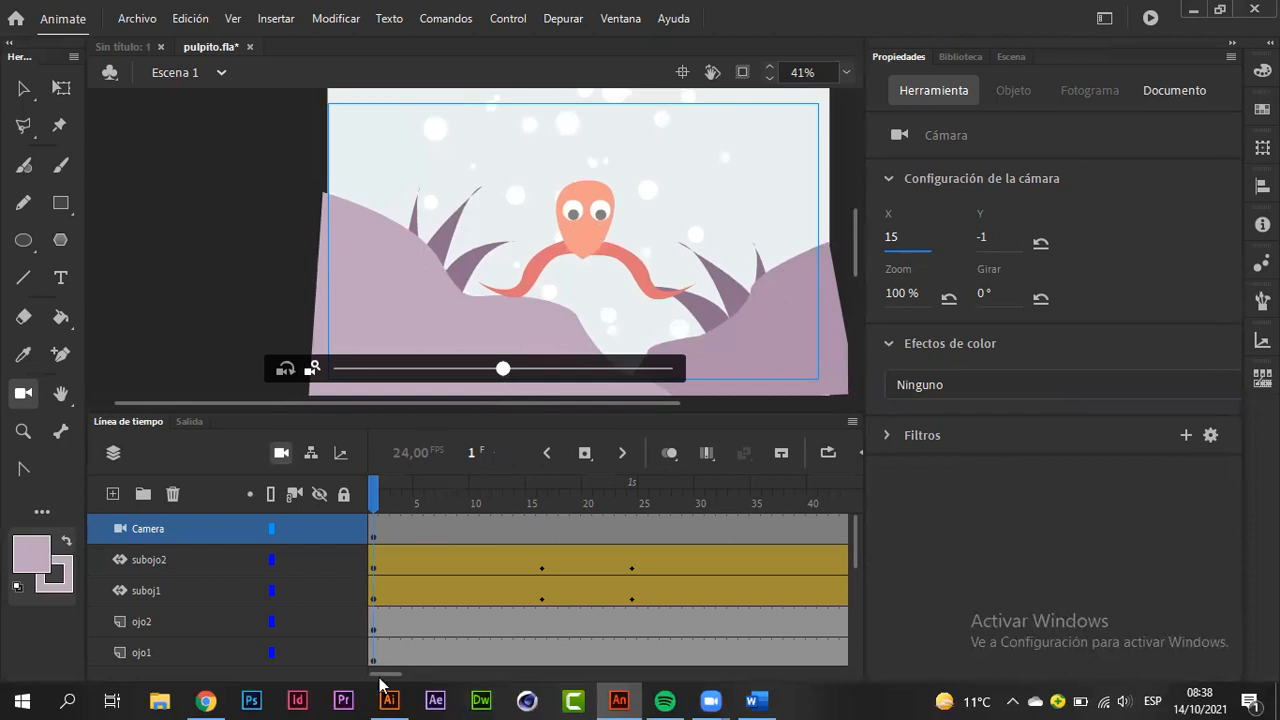
# Step: Insert a keyframe at frame 16 of the Camera layer
pyautogui.click(403, 493)
pyautogui.moveTo(403, 493); pyautogui.dragTo(540, 497)
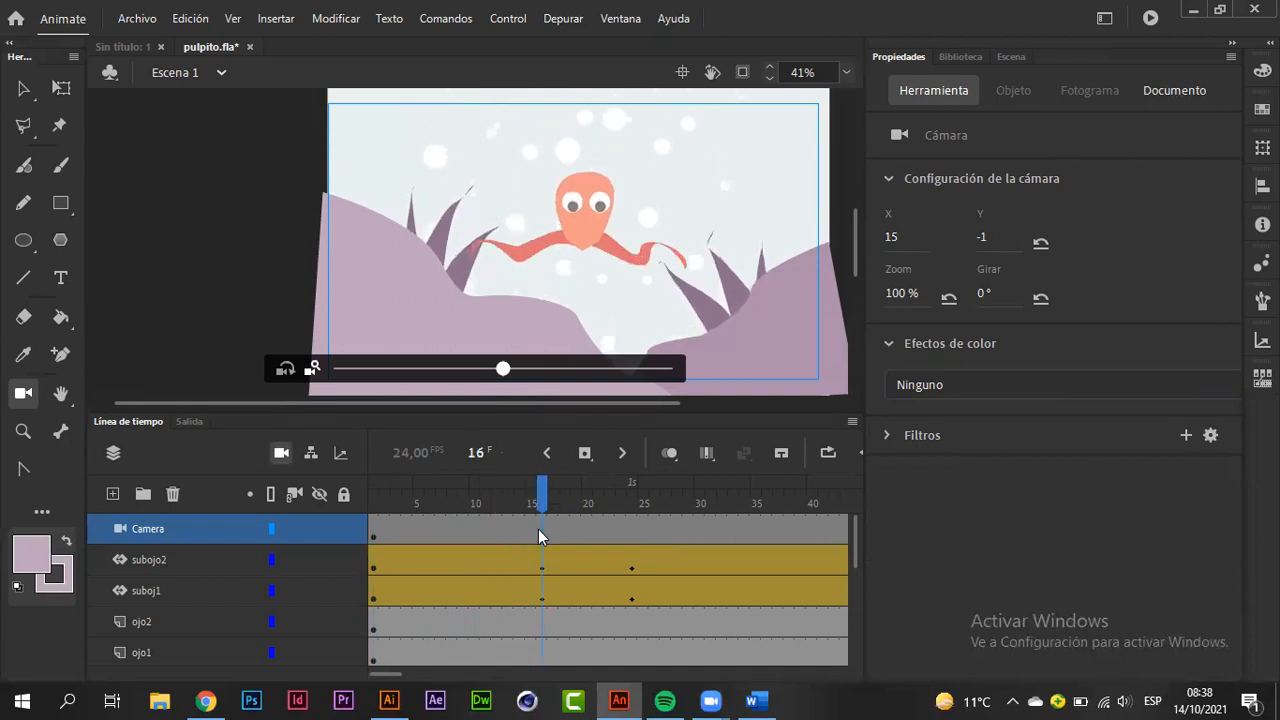
pyautogui.click(540, 537)
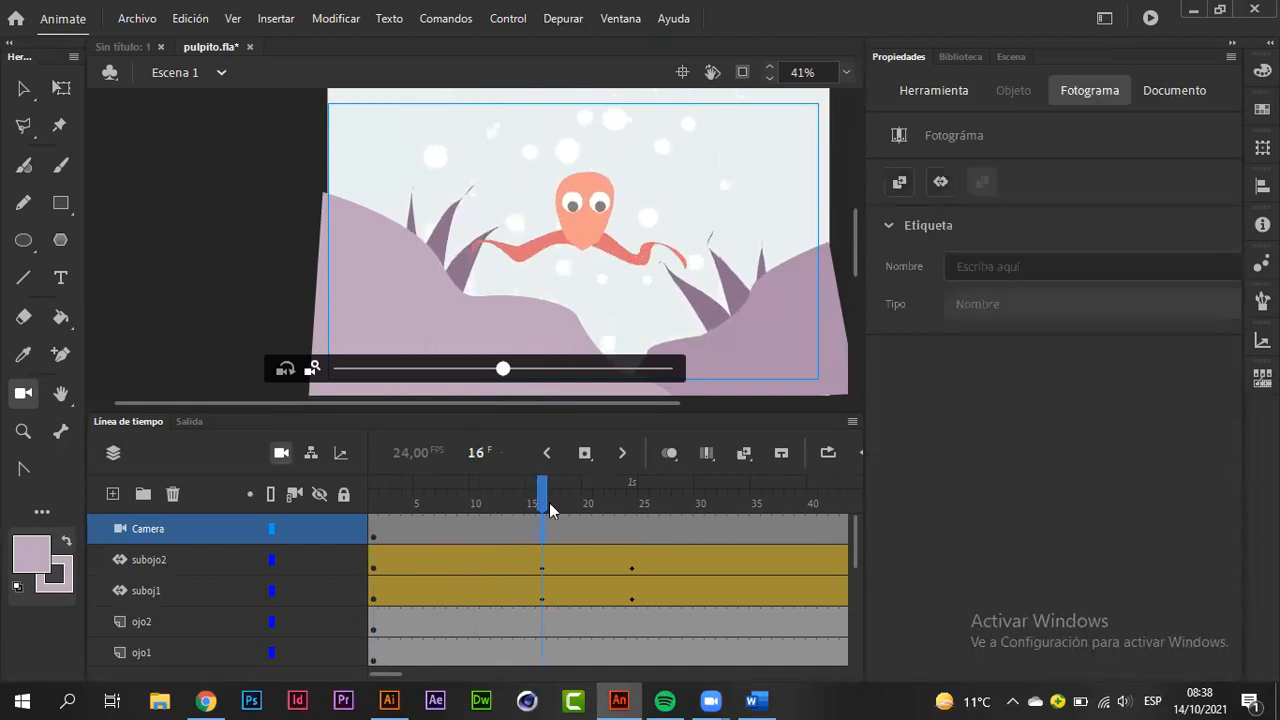
pyautogui.click(578, 460)
# Step: Create a classic tween on the Camera layer and insert a keyframe in it at frame 16
pyautogui.rightClick(598, 534)
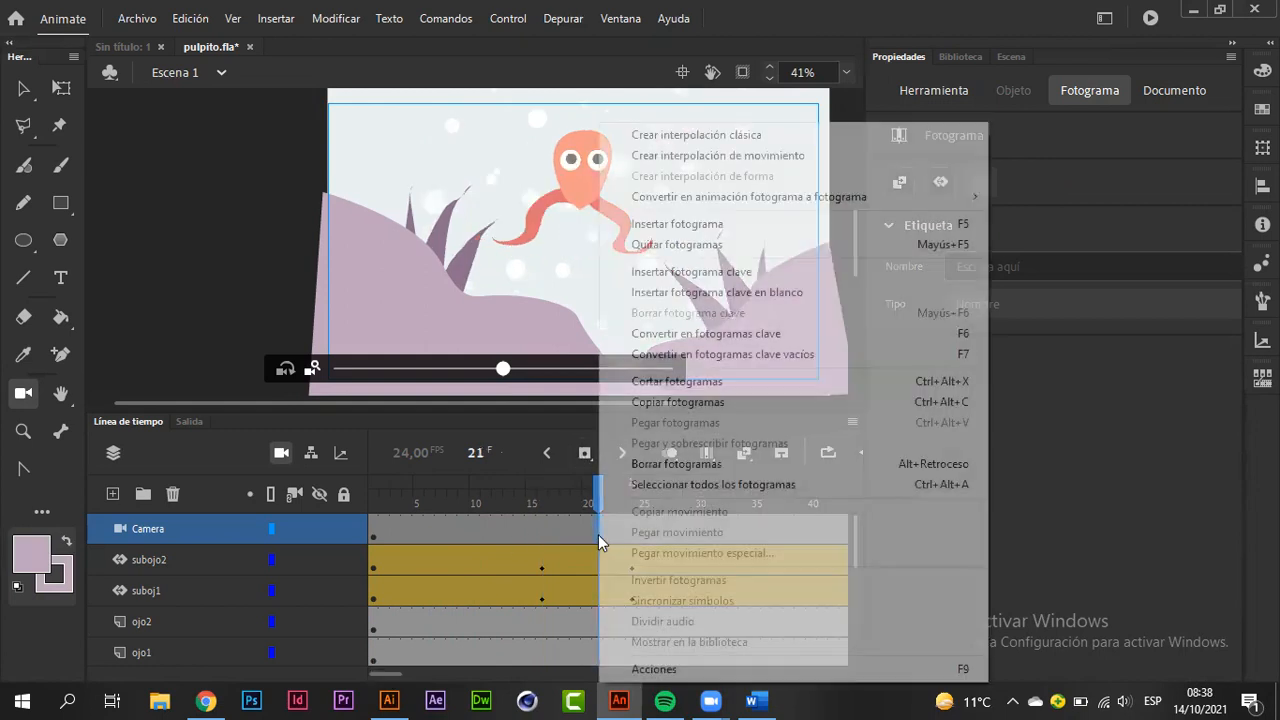
pyautogui.click(735, 137)
pyautogui.moveTo(592, 494); pyautogui.dragTo(545, 500)
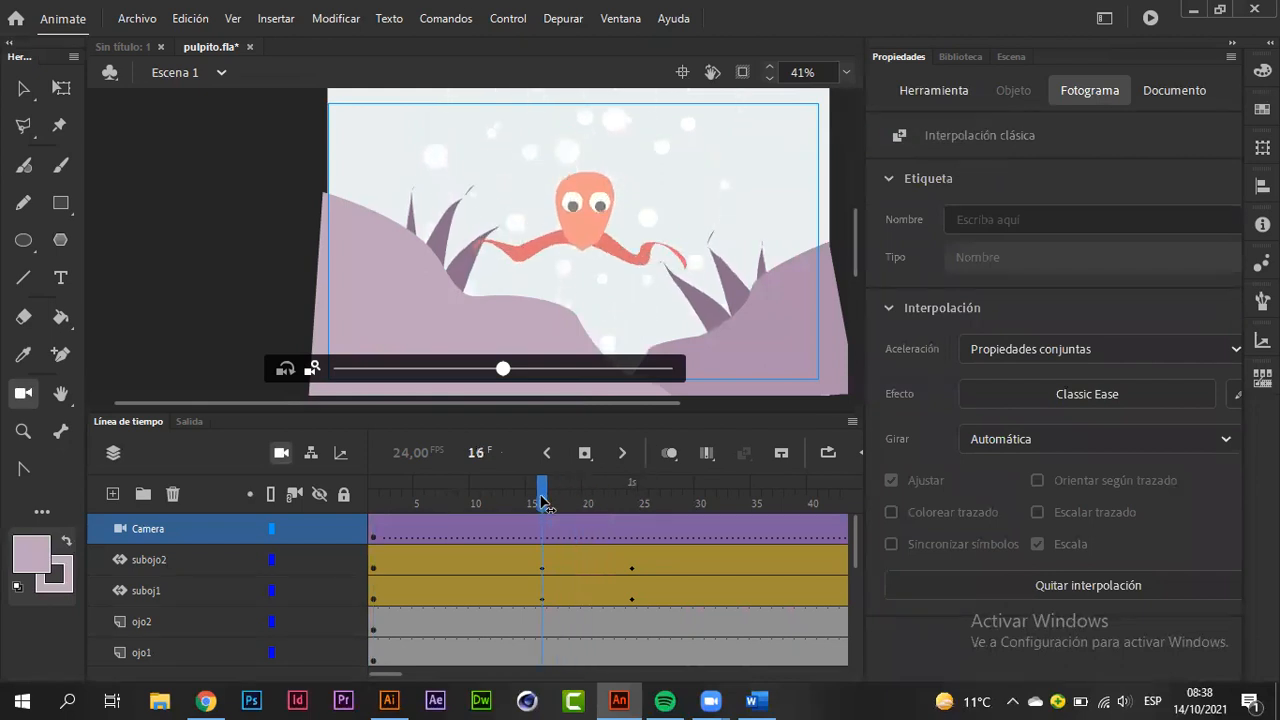
pyautogui.click(584, 453)
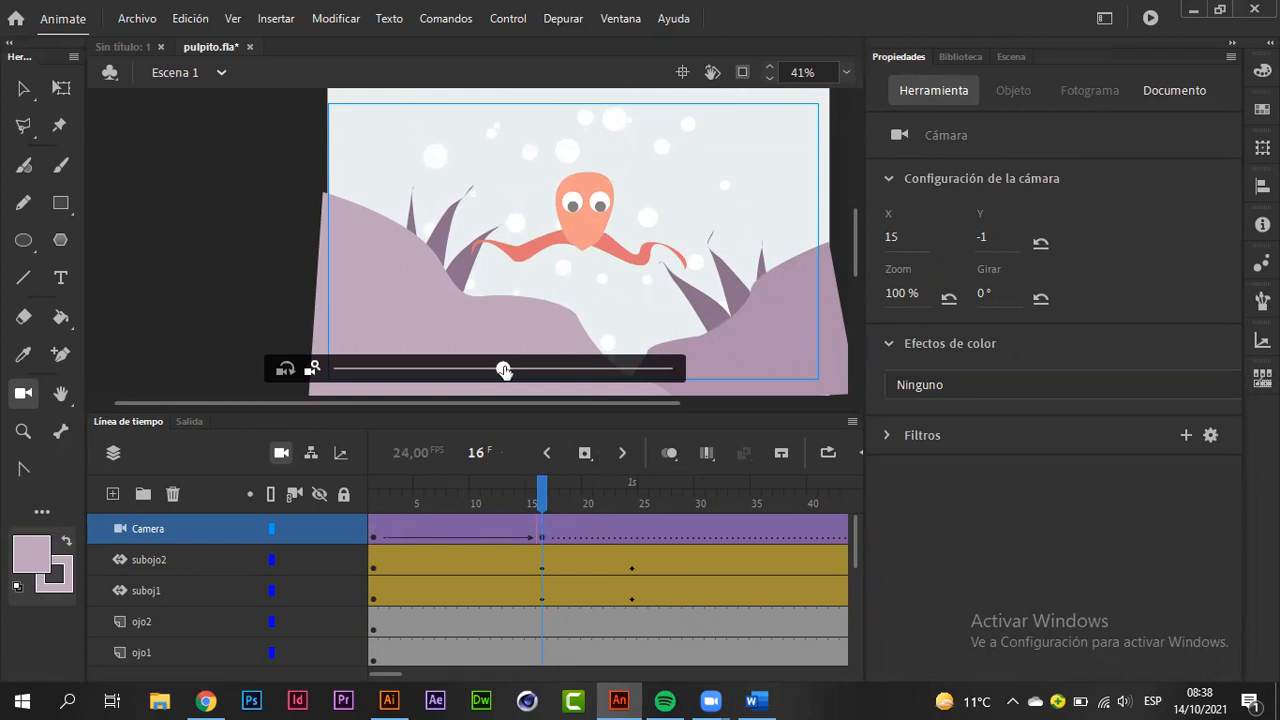
# Step: At frame 16, set the camera's zoom to 119% and its X position to -43, and preview the camera move
pyautogui.moveTo(504, 370); pyautogui.dragTo(557, 372)
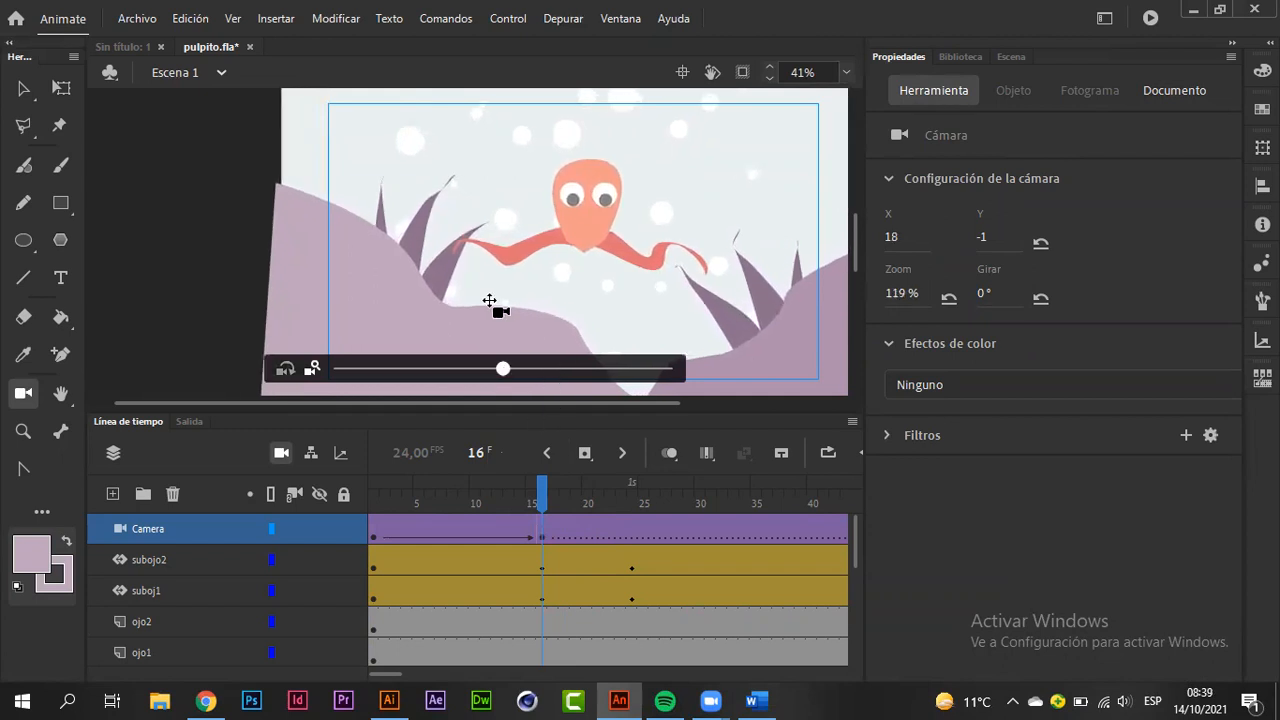
pyautogui.moveTo(489, 300); pyautogui.dragTo(513, 298)
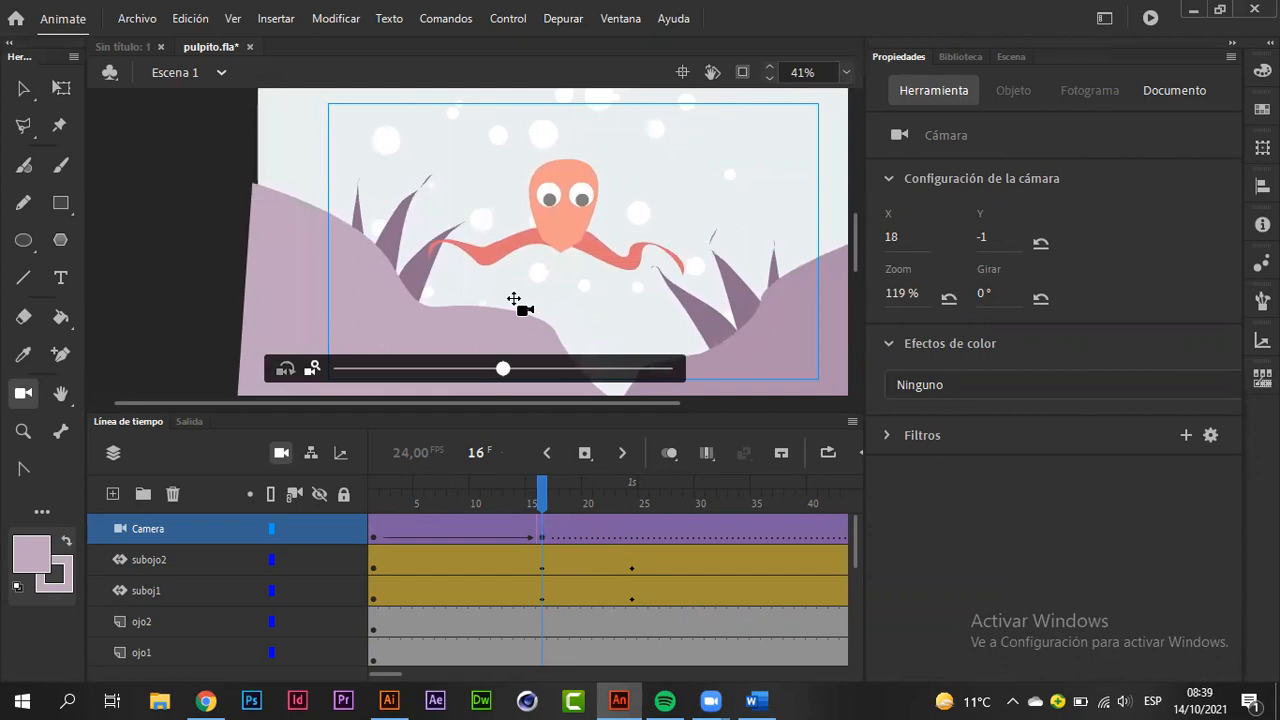
pyautogui.click(533, 483)
pyautogui.moveTo(533, 483)
pyautogui.mouseDown()
pyautogui.moveTo(380, 487)
pyautogui.moveTo(487, 485)
pyautogui.moveTo(540, 465)
pyautogui.mouseUp()
pyautogui.moveTo(391, 677); pyautogui.dragTo(404, 687)
pyautogui.moveTo(396, 682); pyautogui.dragTo(398, 682)
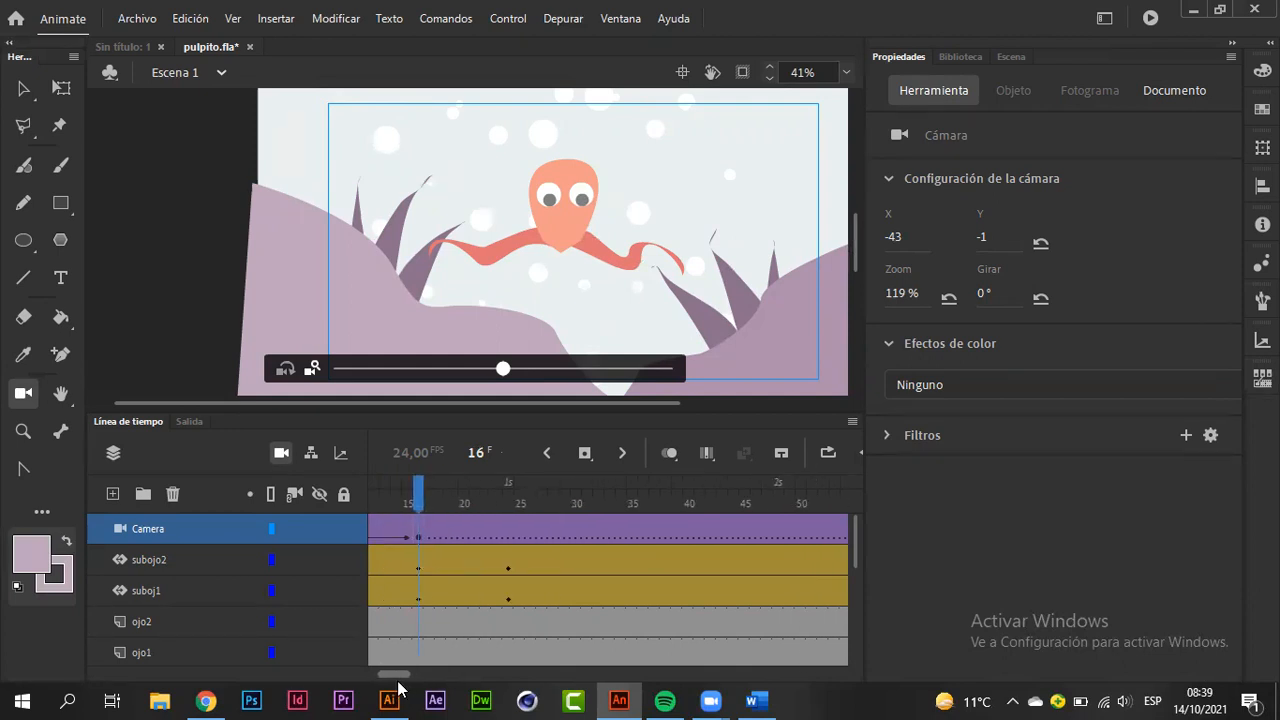